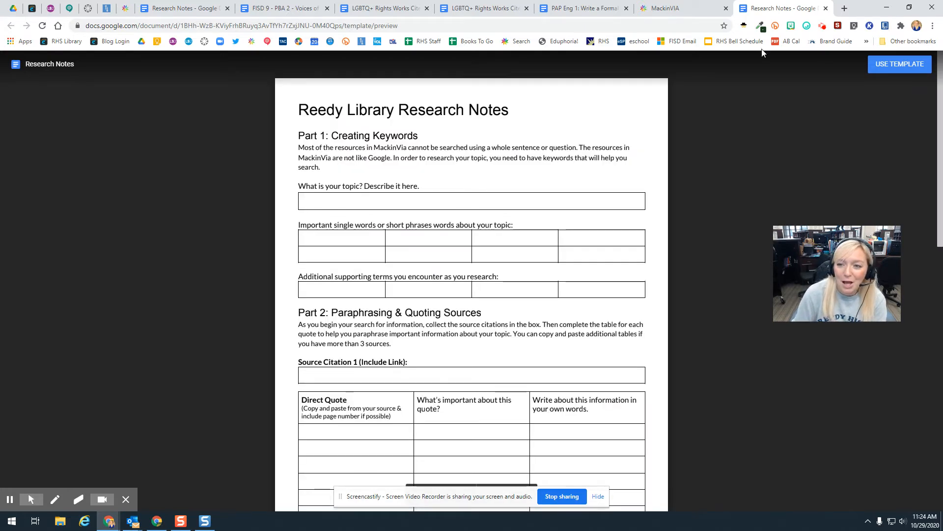
Create a copy of the Research Notes template and enter "School to Prison Pipeline" as the topic.
click(903, 69)
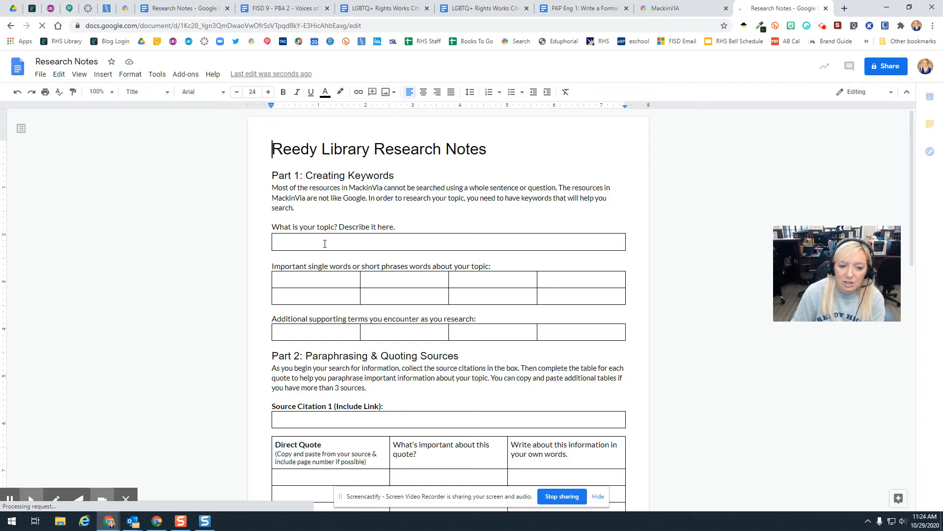
click(325, 243)
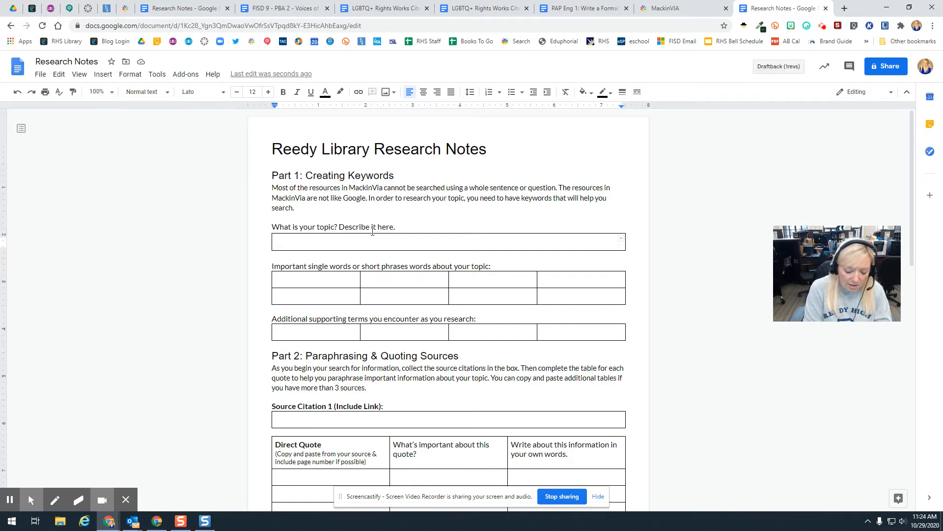
text(School to )
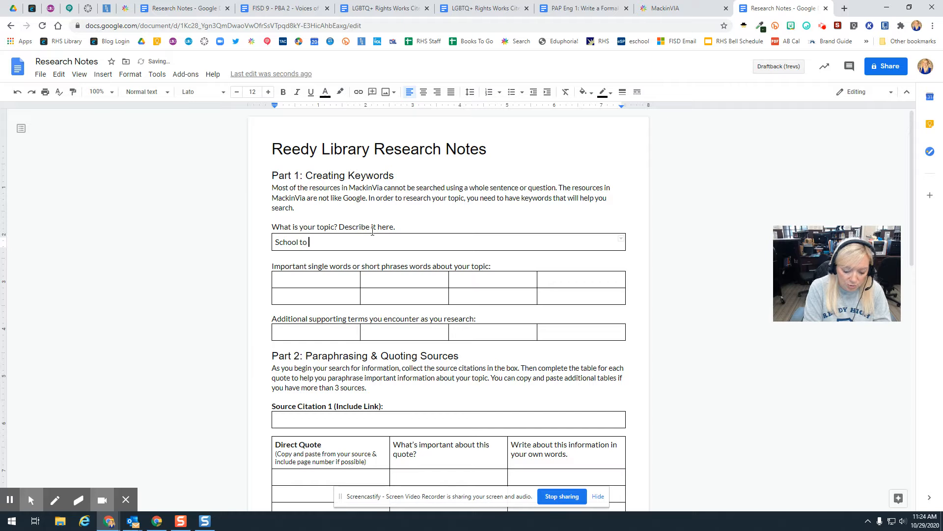
text(Prison Pipeline)
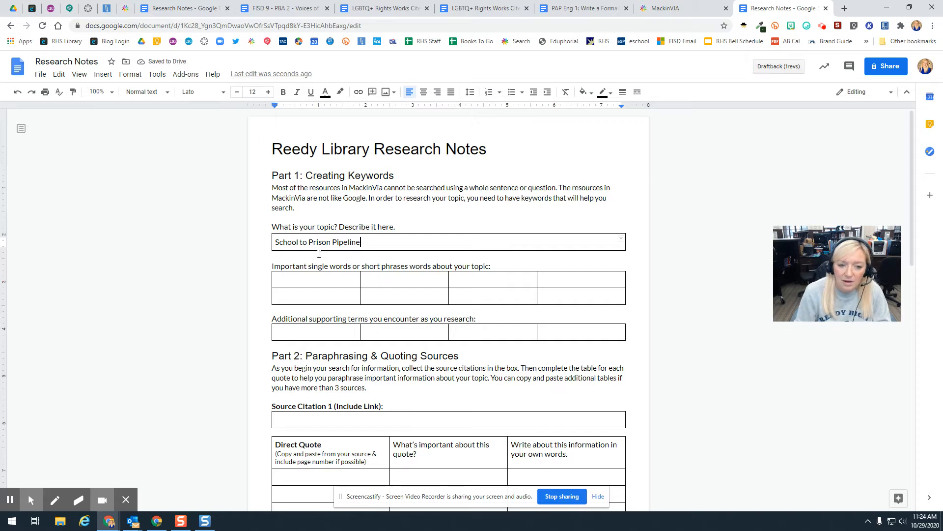
Enter "Prison" and "Juvenile detention" in the first two cells of the important words table.
click(309, 283)
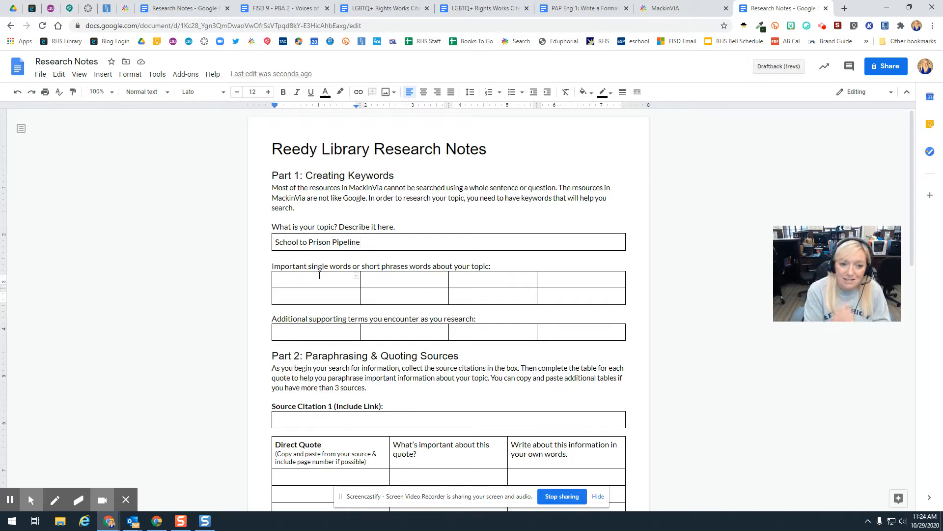
text(Prison)
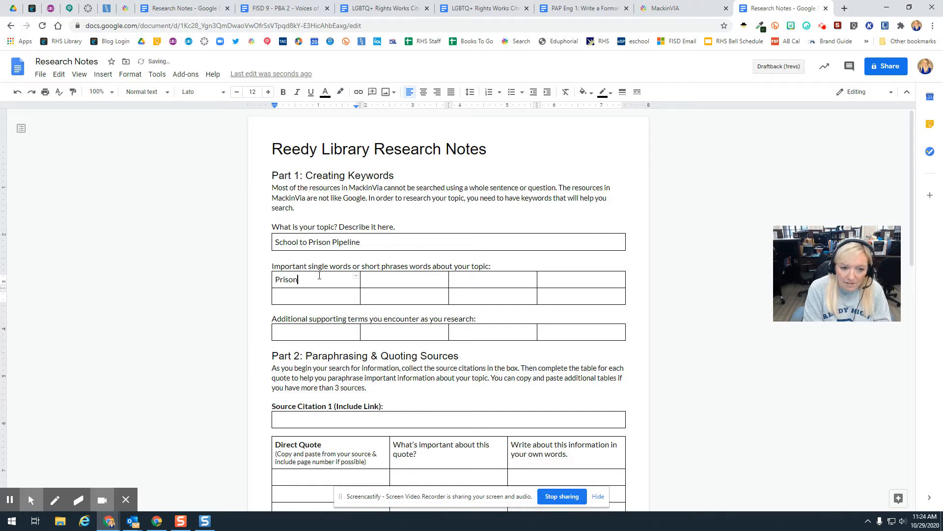
key(Tab)
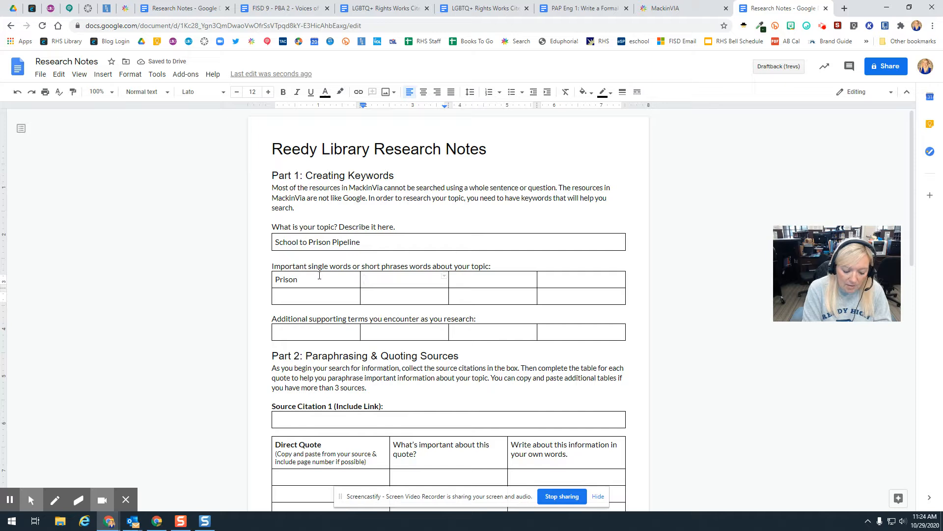
text(juve)
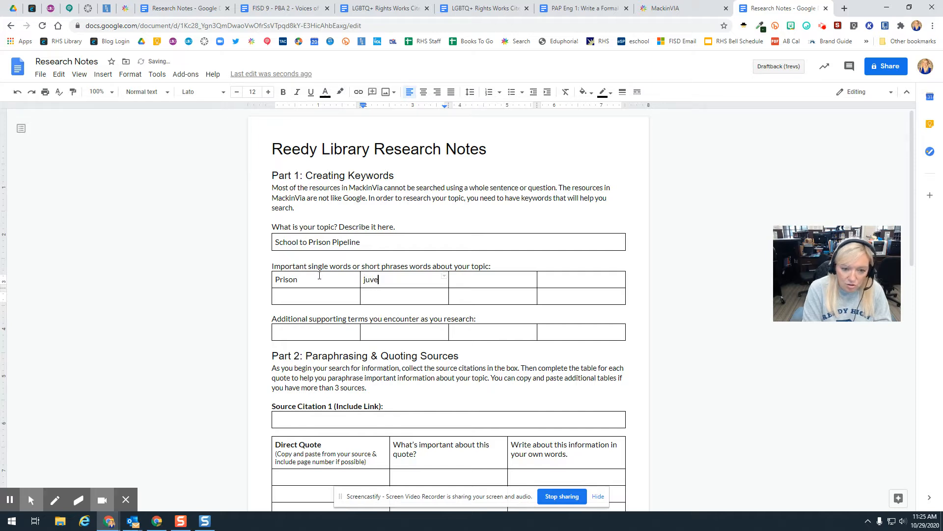
text(nile de)
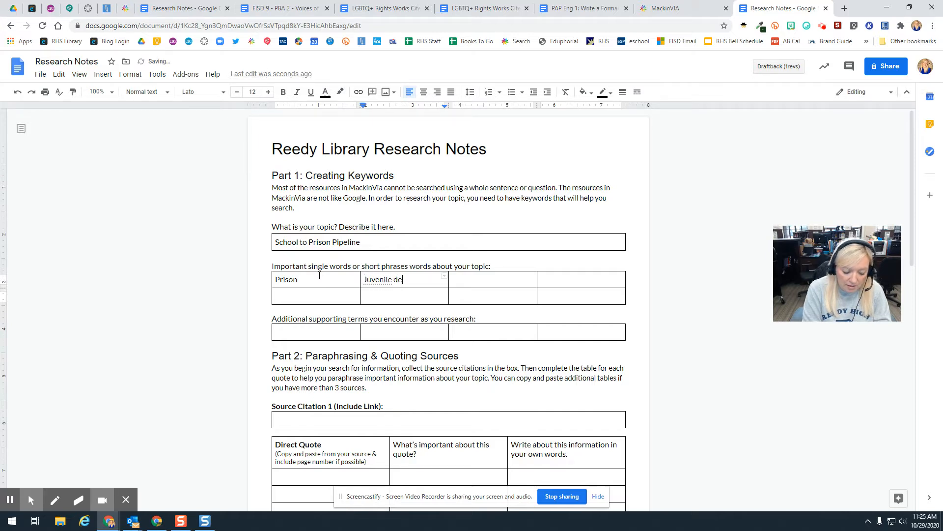
text(tention)
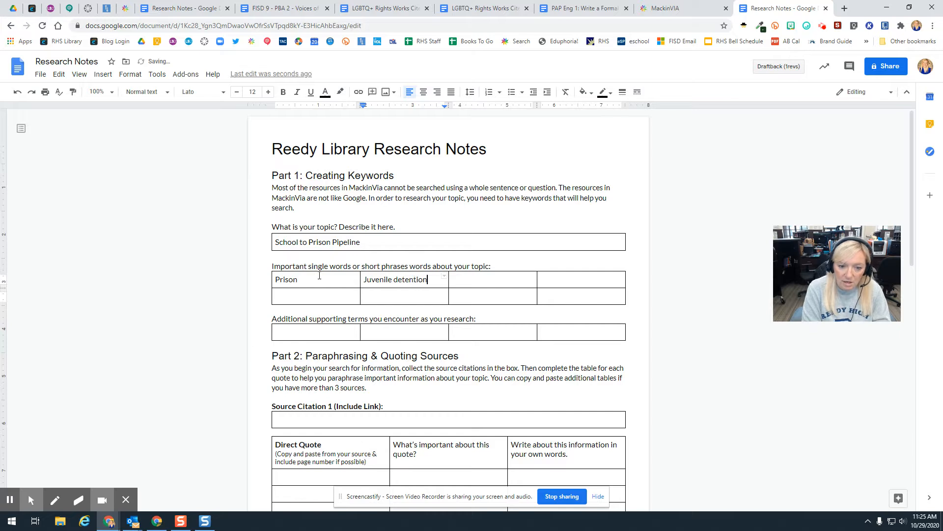
Enter "School resource officers" in the third cell of the important words table's first row.
click(496, 281)
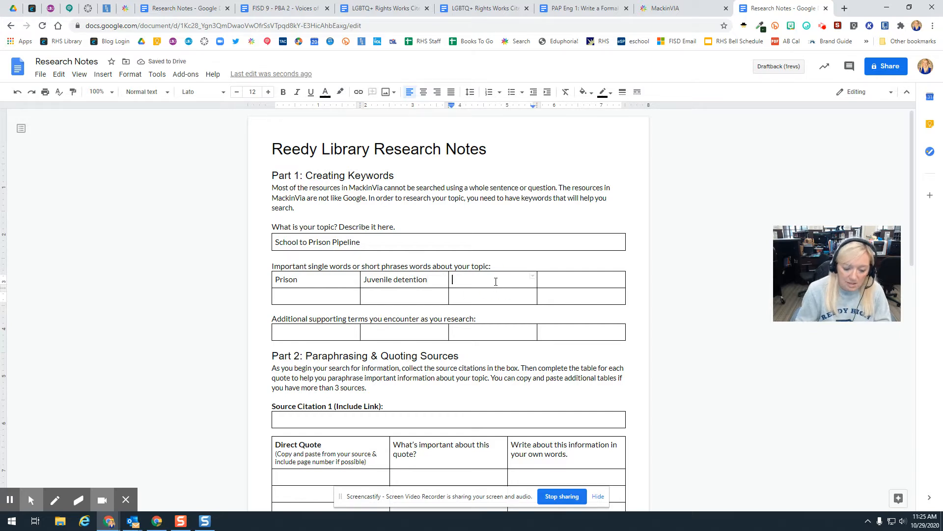
text(school resear)
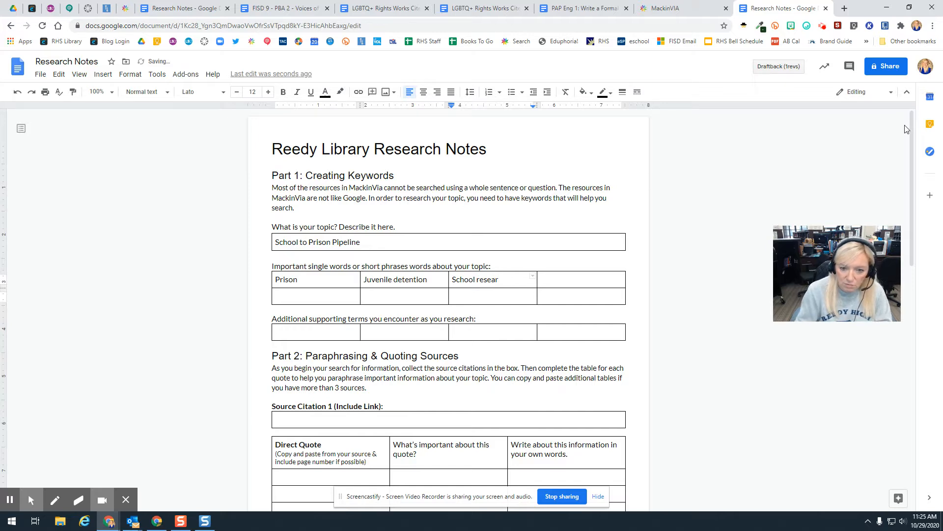
key(BackSpace)
key(BackSpace)
key(BackSpace)
text(our)
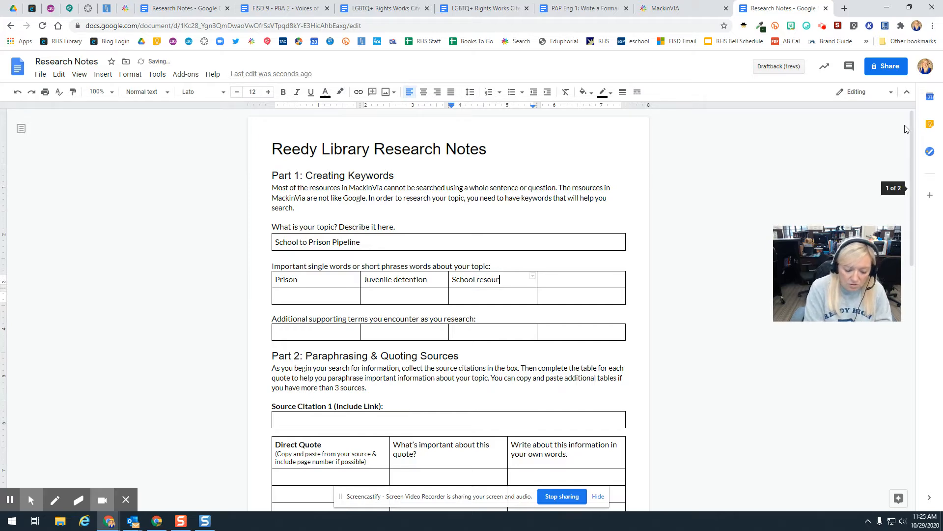
text(ce officers)
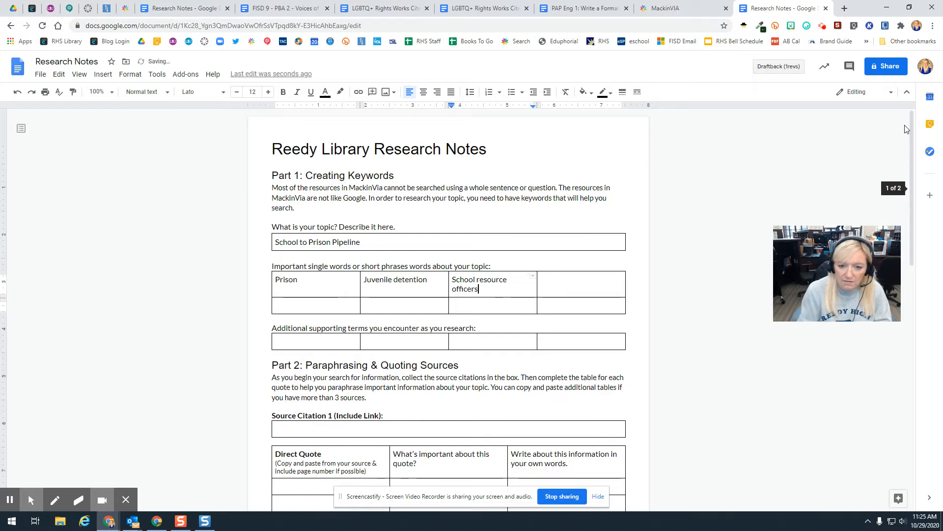
Enter "Criminal justice system" in the fourth cell of the important words table's first row.
click(593, 285)
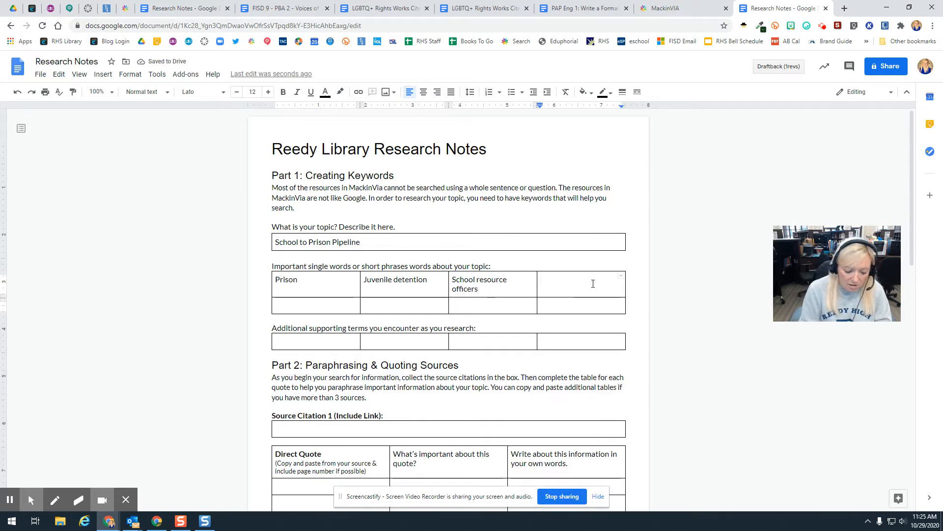
text(criminal )
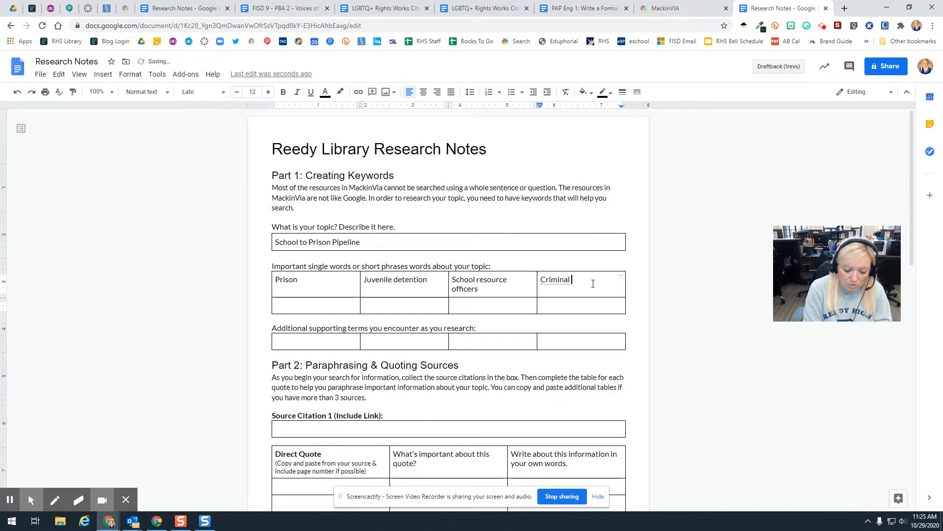
text(justic)
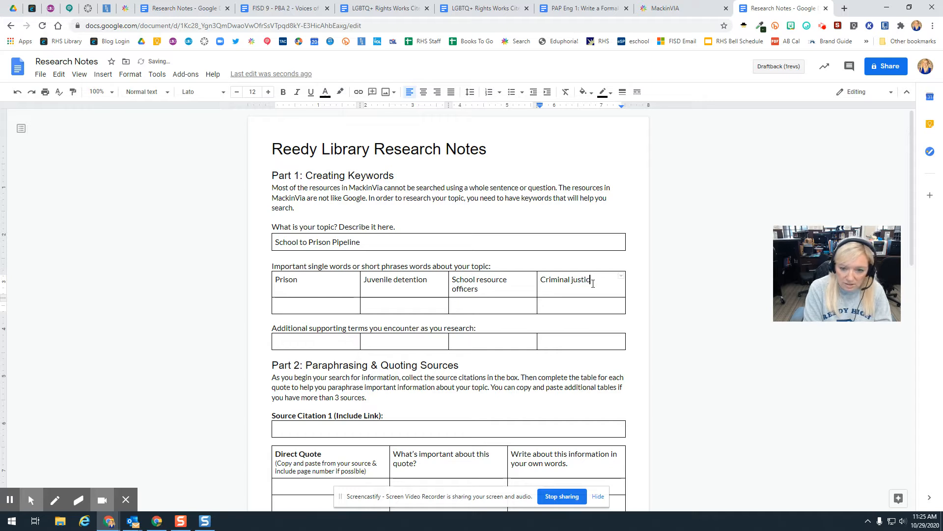
text(e system)
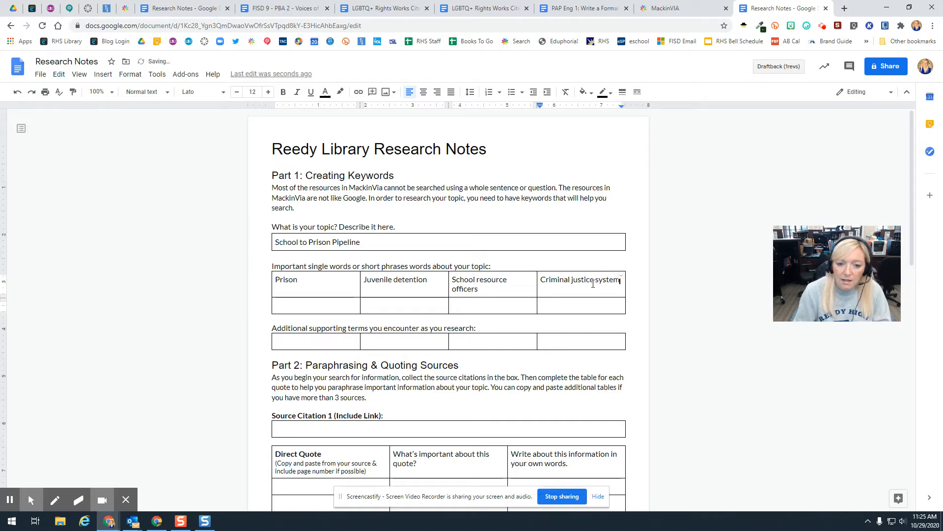
click(319, 307)
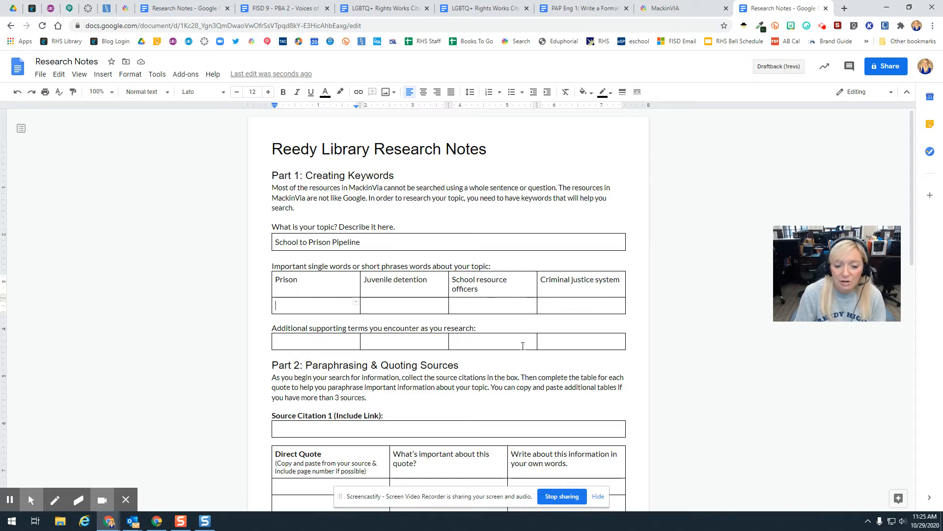
scroll(498, 373, down, 1)
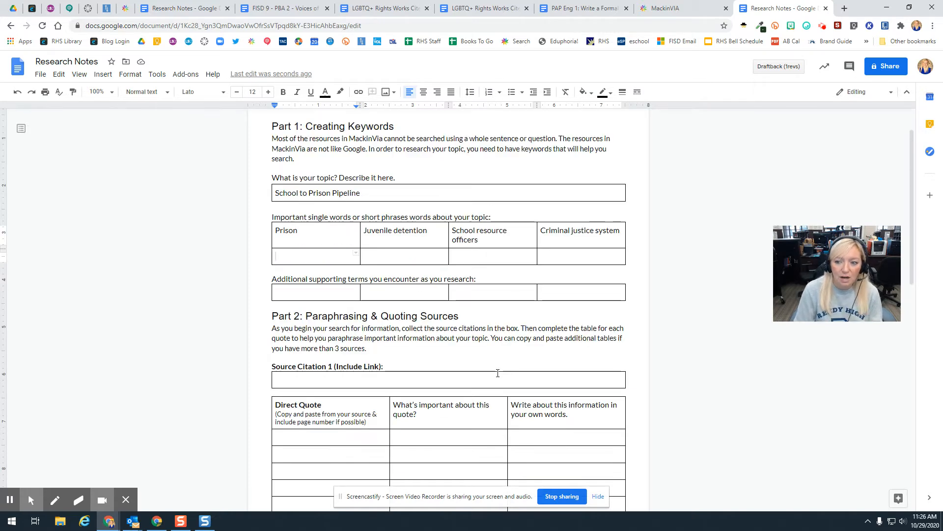
scroll(497, 372, down, 1)
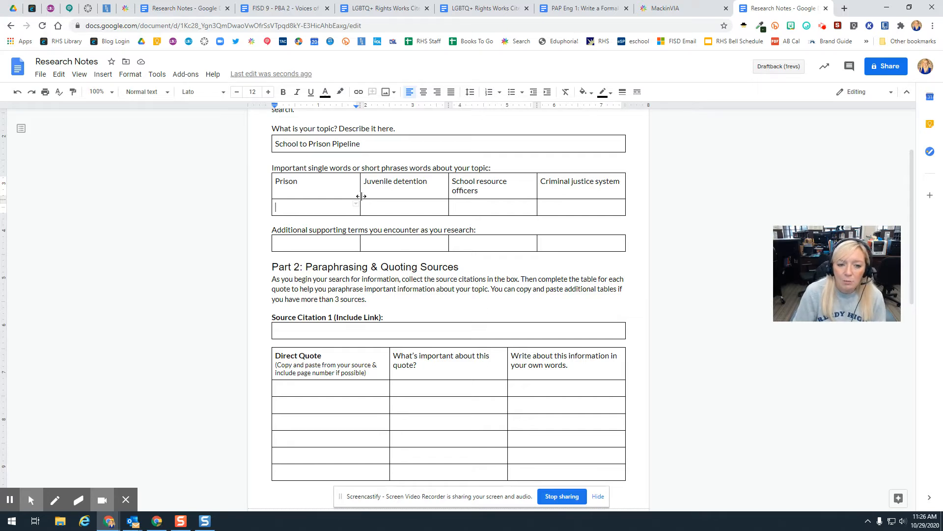
Switch to MackinVIA and open the Gale In Context: Opposing Viewpoints database.
click(647, 7)
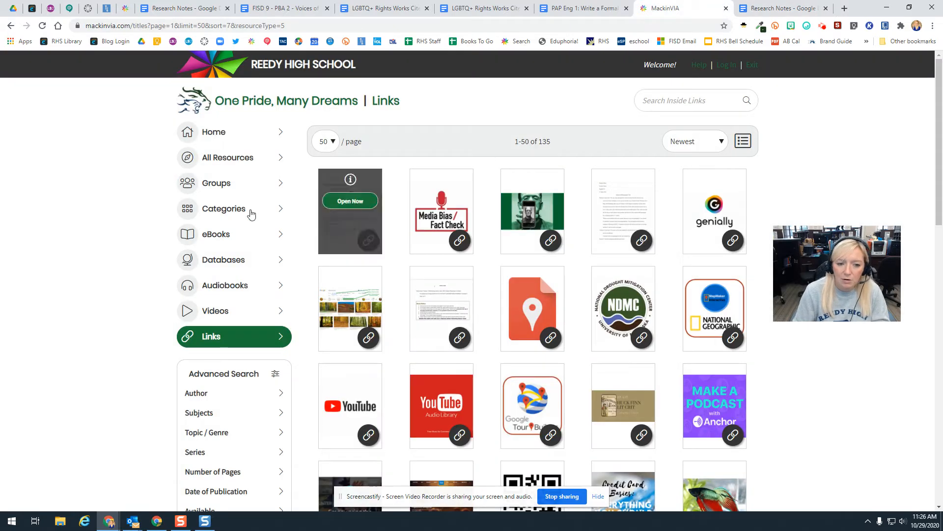
click(208, 261)
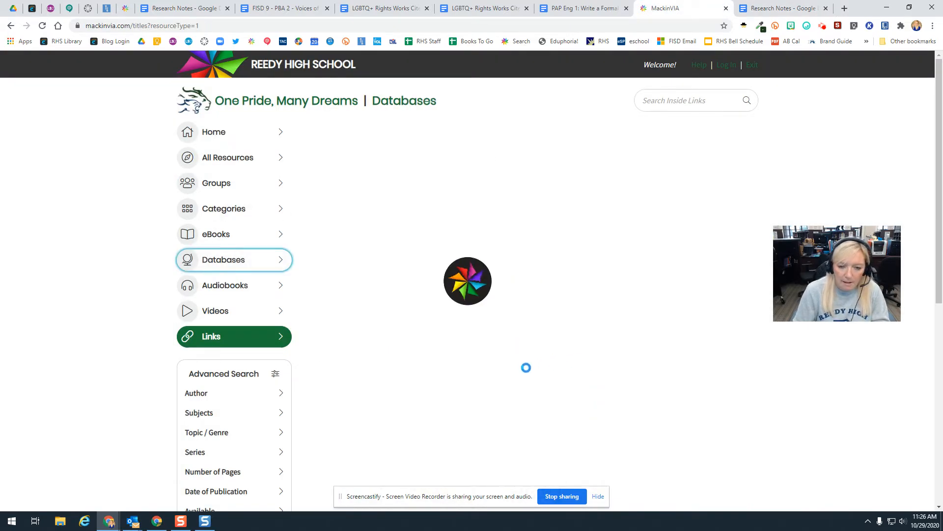
scroll(526, 369, down, 4)
scroll(527, 372, down, 5)
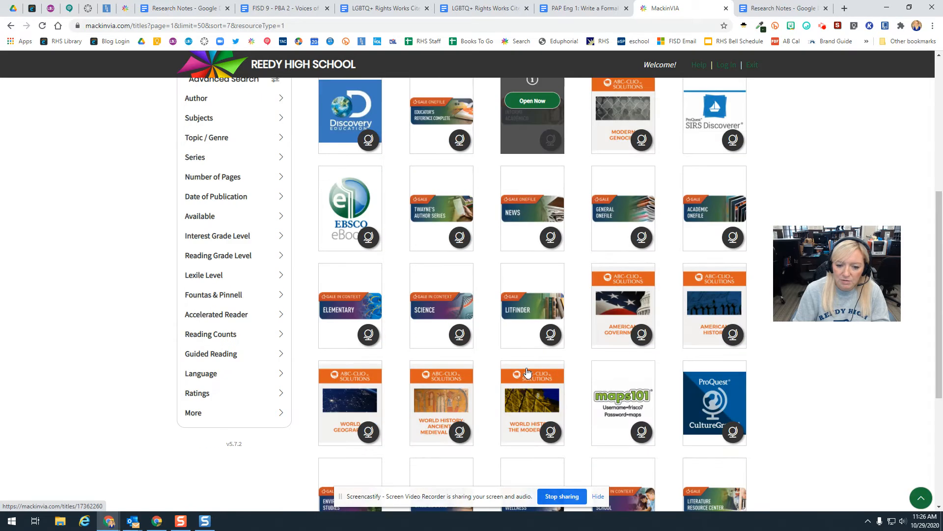
scroll(526, 370, down, 1)
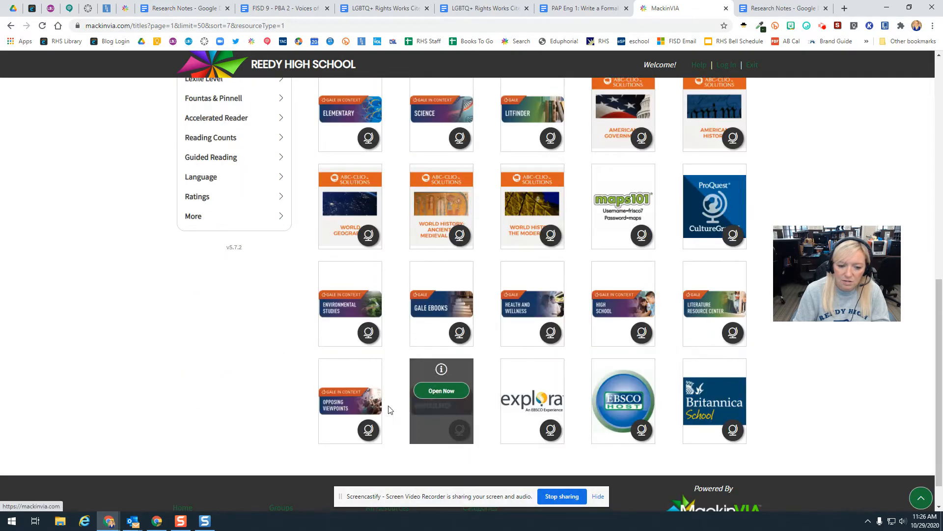
click(346, 391)
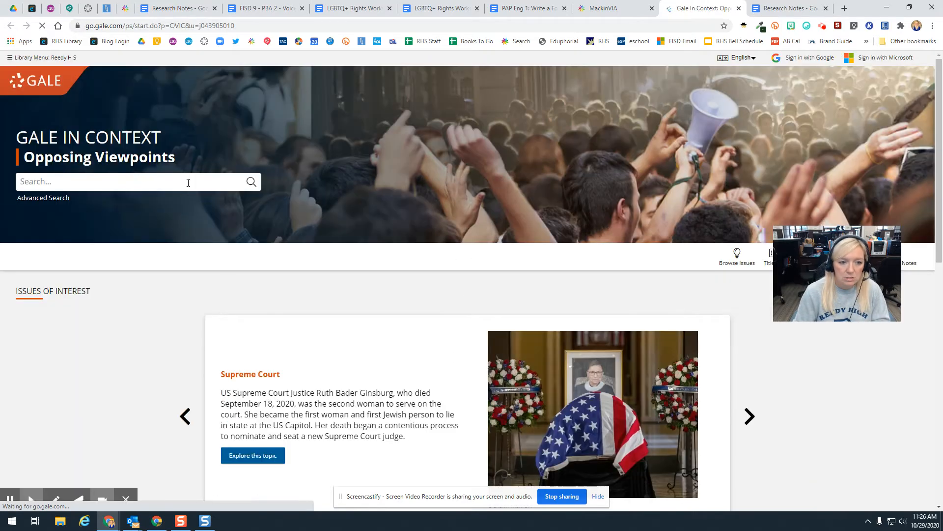
Search Opposing Viewpoints for "school to prison pipeline".
click(188, 182)
text(s)
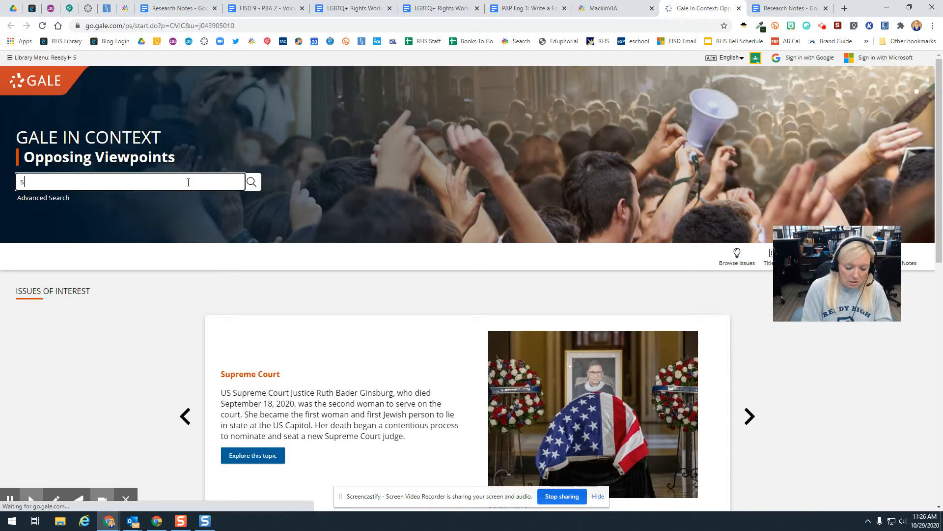
text(chool t)
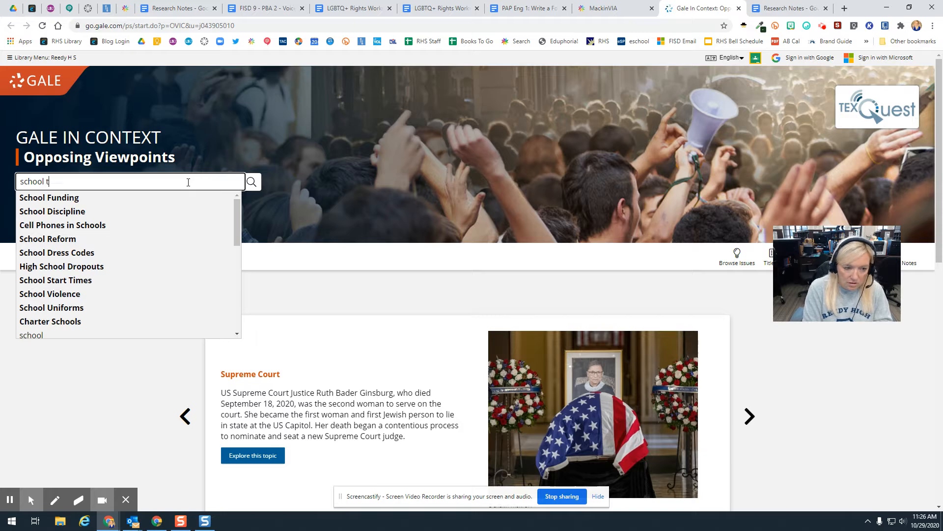
text(o priso)
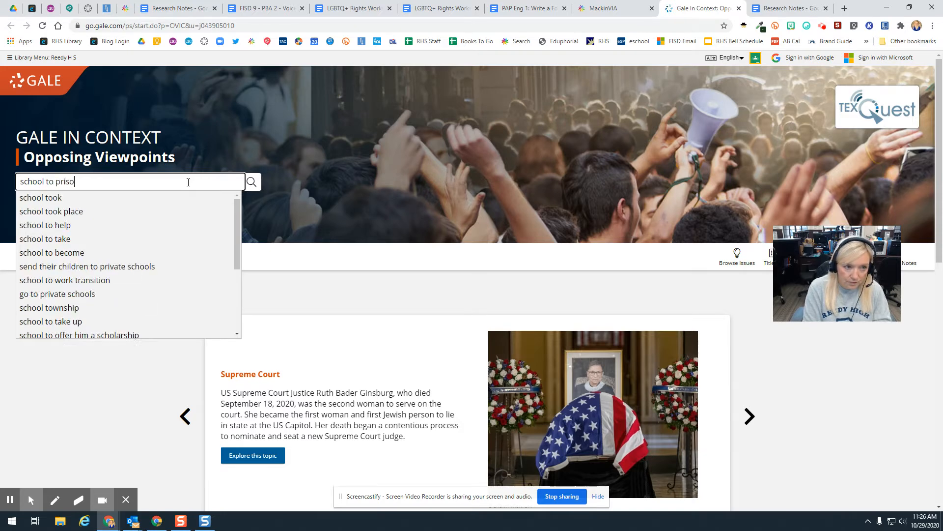
text(n pipi)
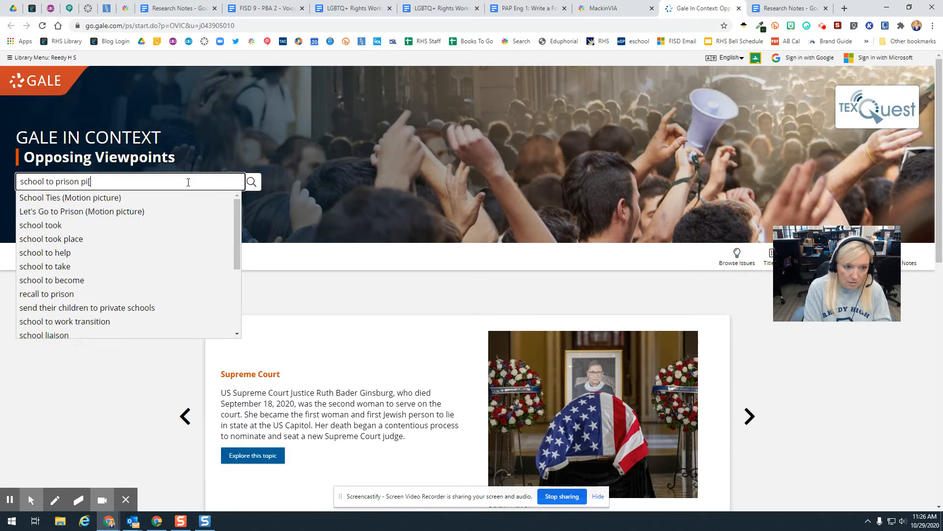
text(peline)
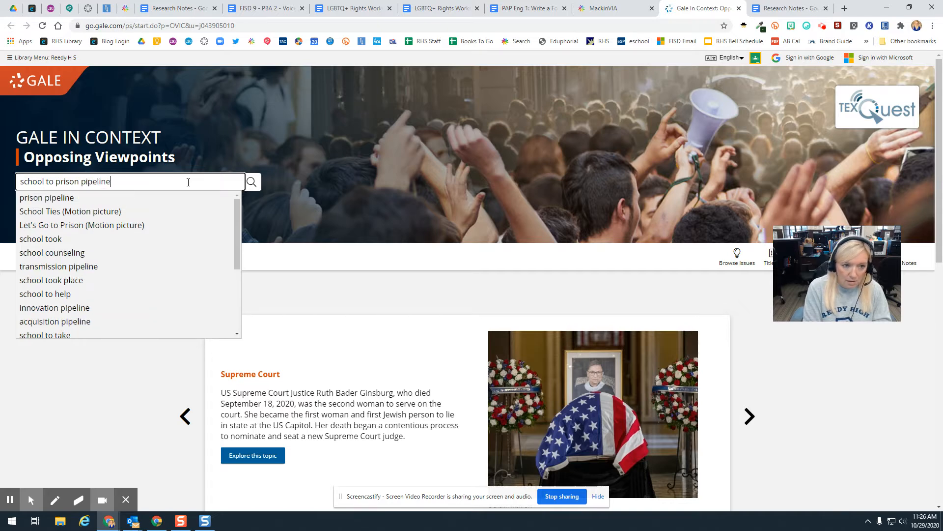
key(Return)
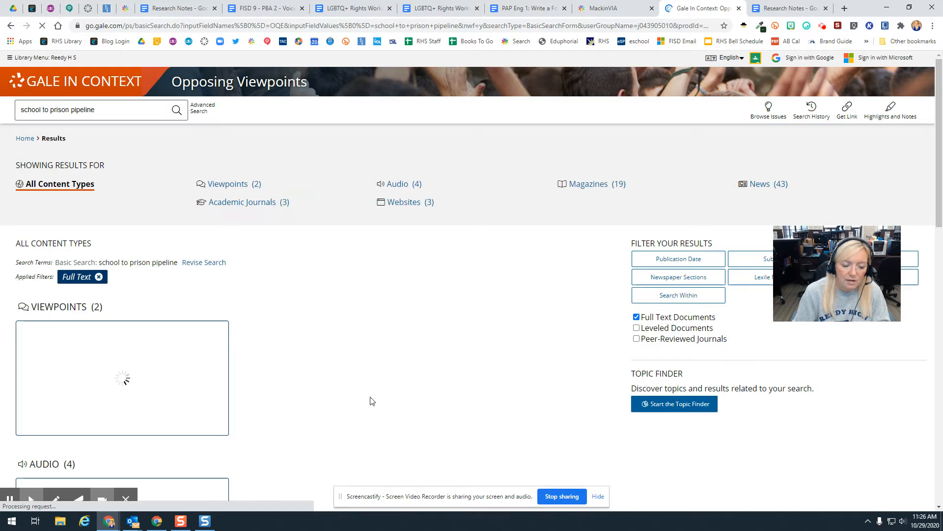
Restrict the search results to Viewpoints and open the essay "Racial Profiling Targets Innocent Children".
click(92, 306)
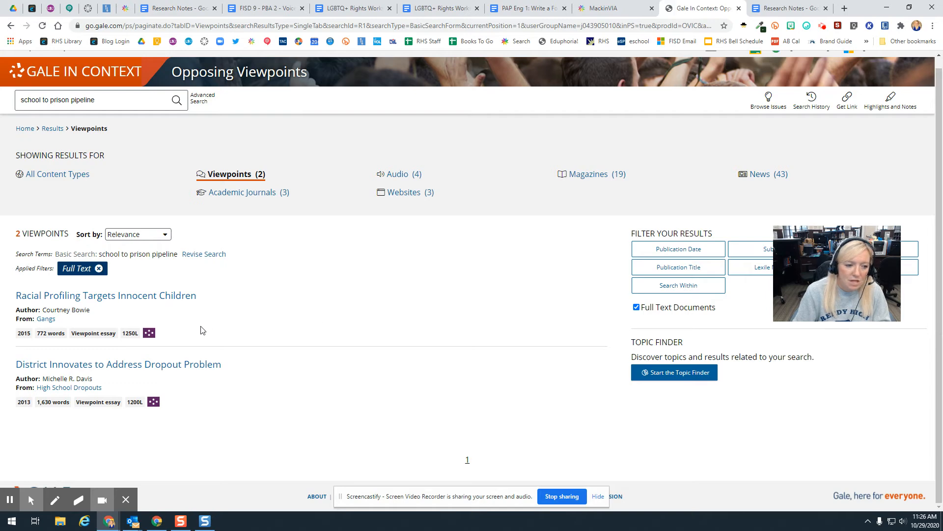
click(165, 296)
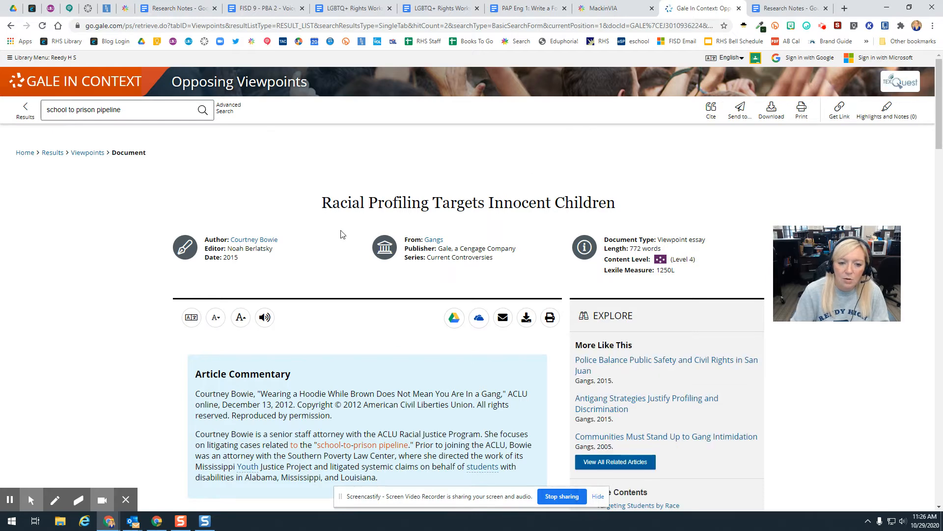
scroll(342, 304, down, 1)
scroll(614, 178, up, 1)
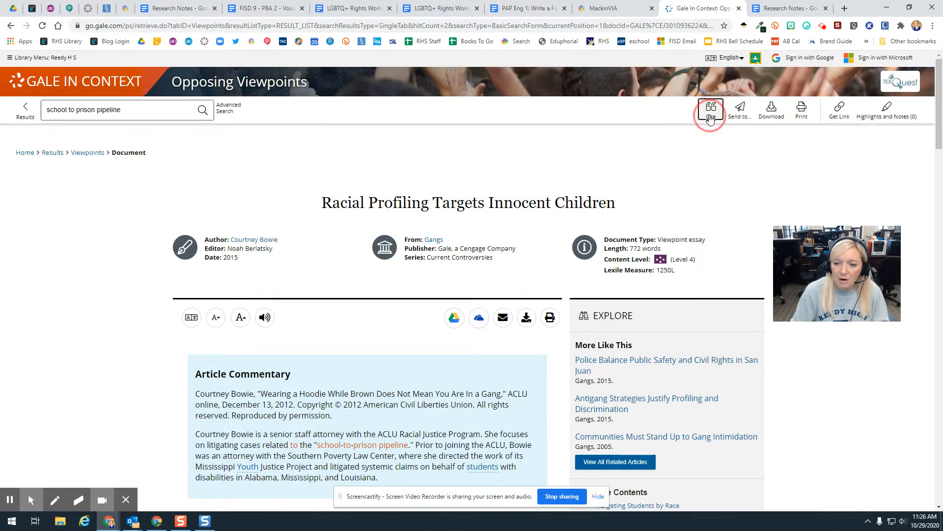
Copy the essay's MLA 8th Edition citation from the citation tools.
click(710, 109)
drag(153, 241, 347, 264)
key(ctrl+c)
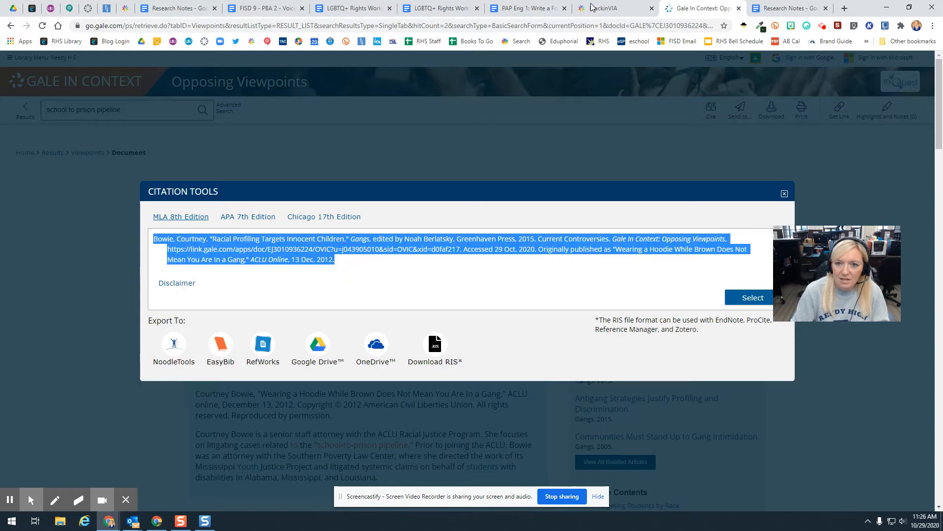
Switch to the Research Notes document, paste the citation under Source Citation 1 and make its URL a live link.
click(525, 9)
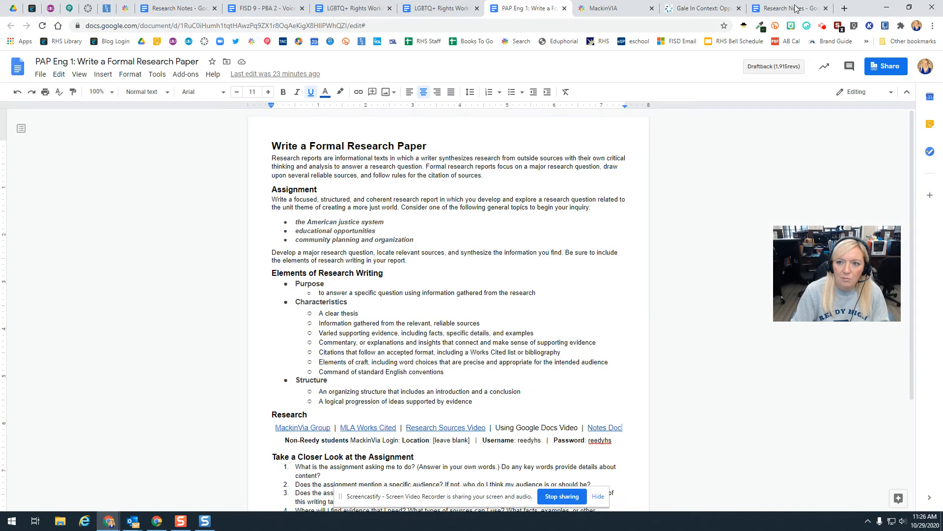
click(769, 8)
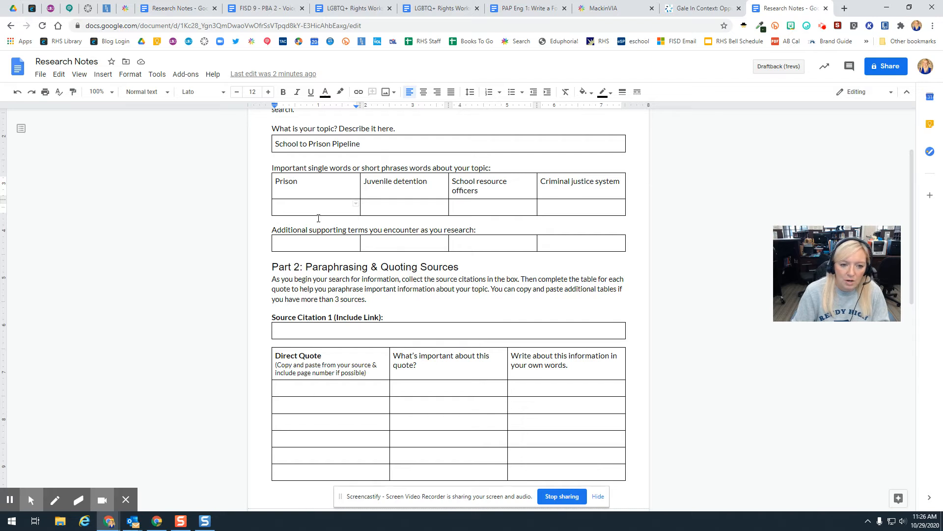
click(298, 386)
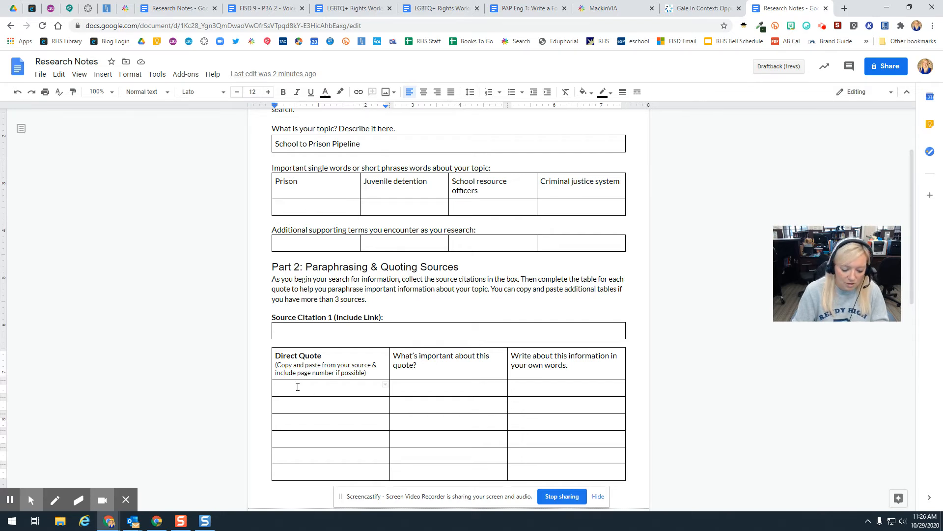
click(385, 332)
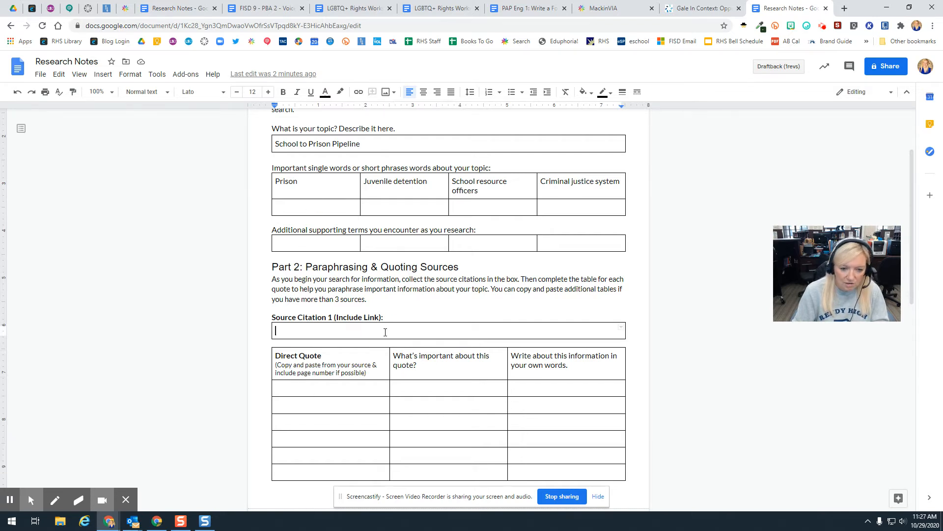
key(ctrl+v)
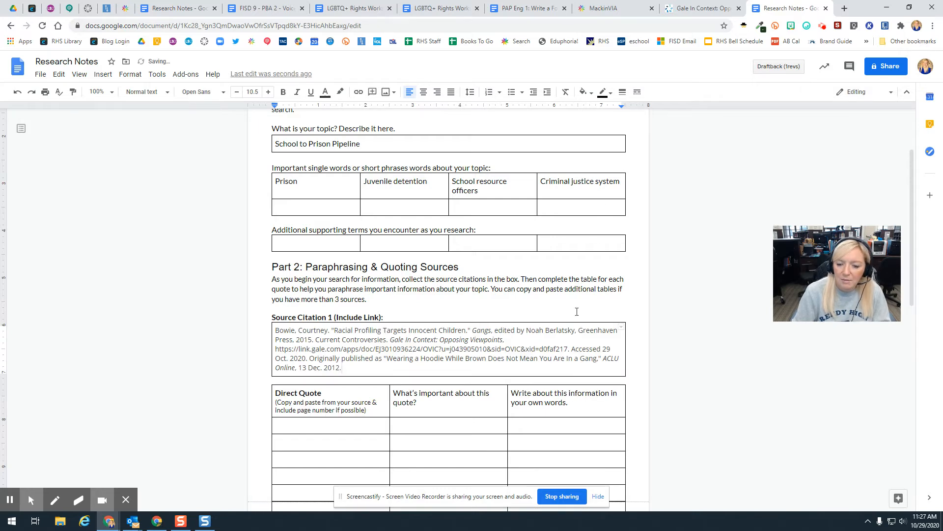
click(569, 349)
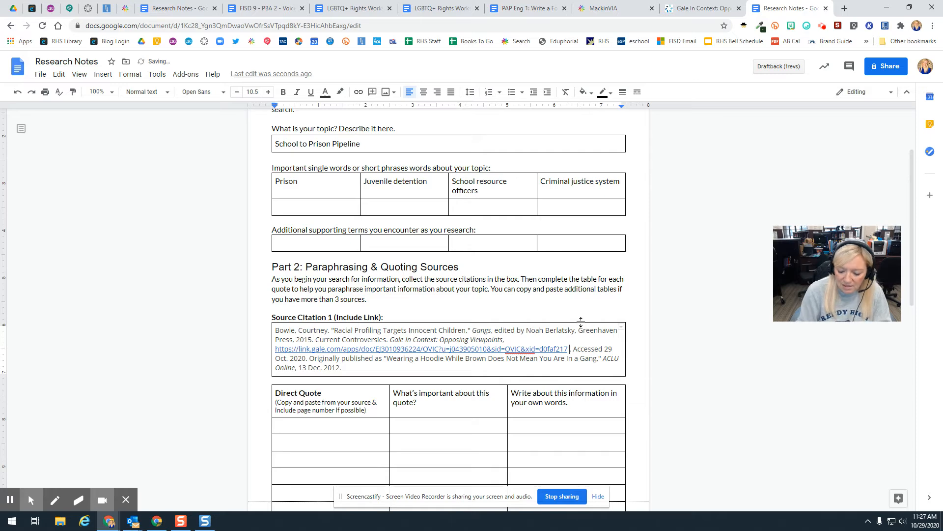
key(Delete)
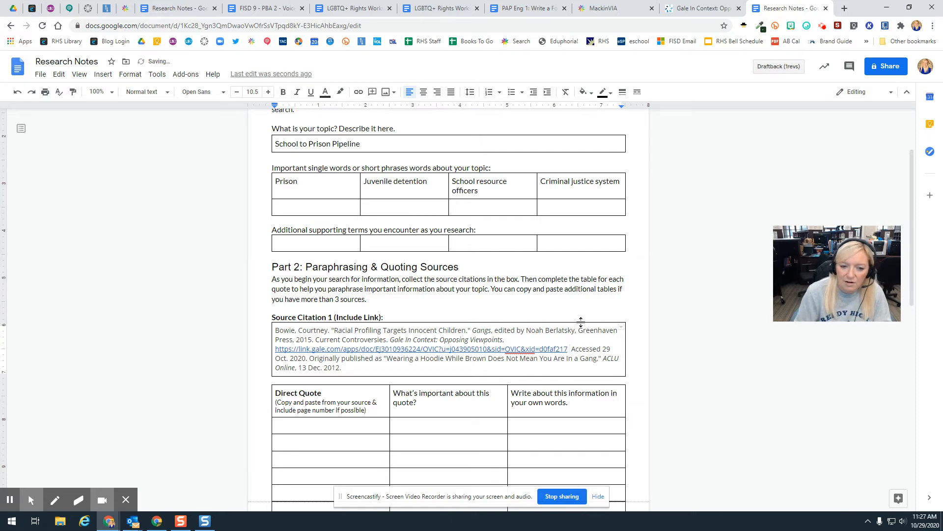
Return to the Gale essay, close the citation tools and copy the passage from "Going to school in a hooded sweatshirt" through "school racial profiling.".
click(707, 10)
click(784, 193)
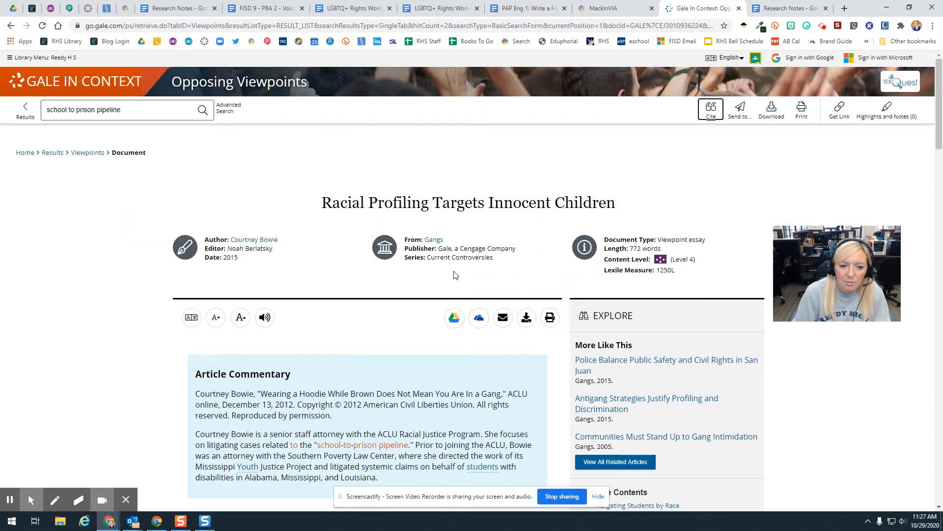
scroll(330, 390, down, 3)
scroll(329, 390, down, 3)
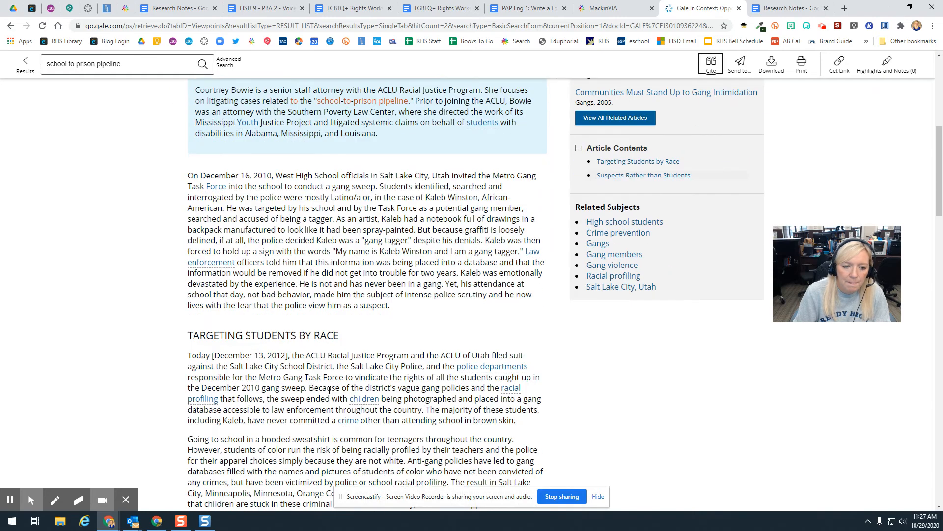
scroll(329, 390, down, 3)
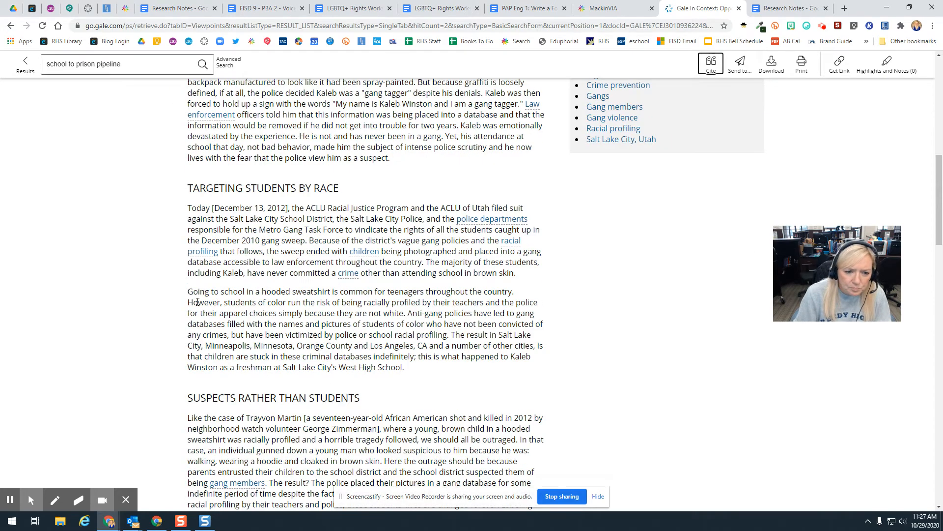
drag(188, 291, 451, 335)
key(ctrl+c)
Paste the copied passage into the first empty Direct Quote cell of the Research Notes document.
click(784, 8)
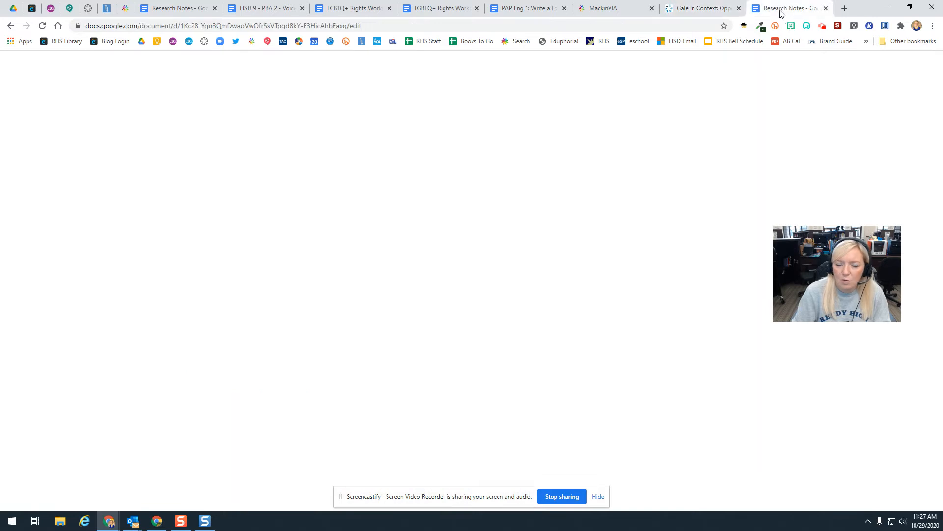
click(317, 423)
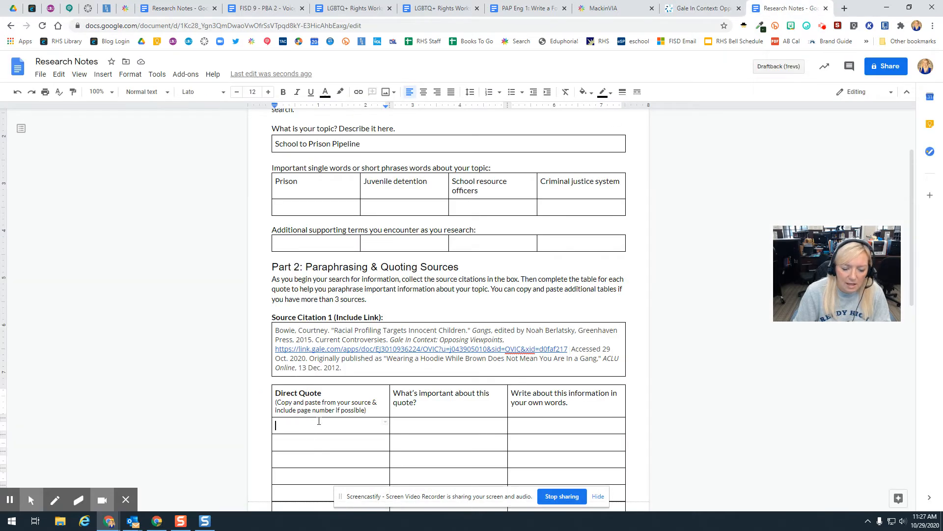
key(ctrl+v)
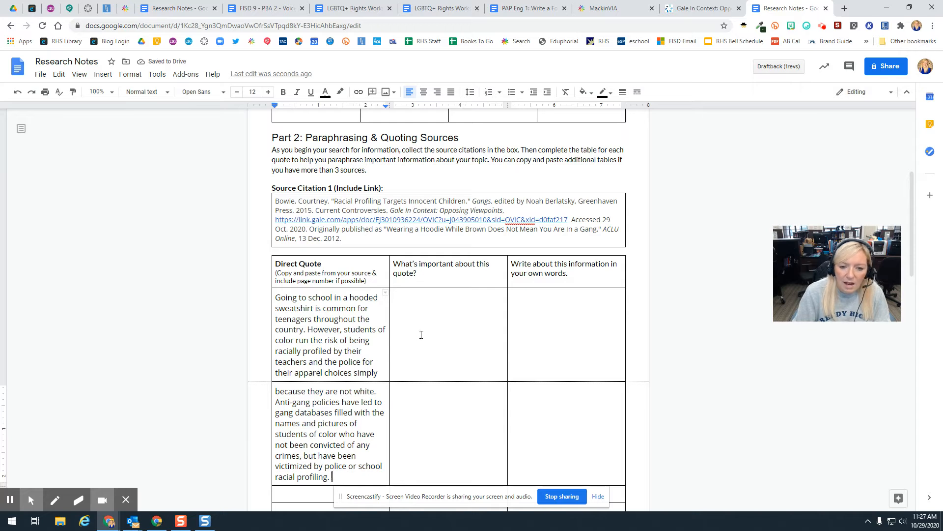
Write "This talks about hooded sweatshirts being a tool police use to target people" as the first quote's importance.
click(430, 318)
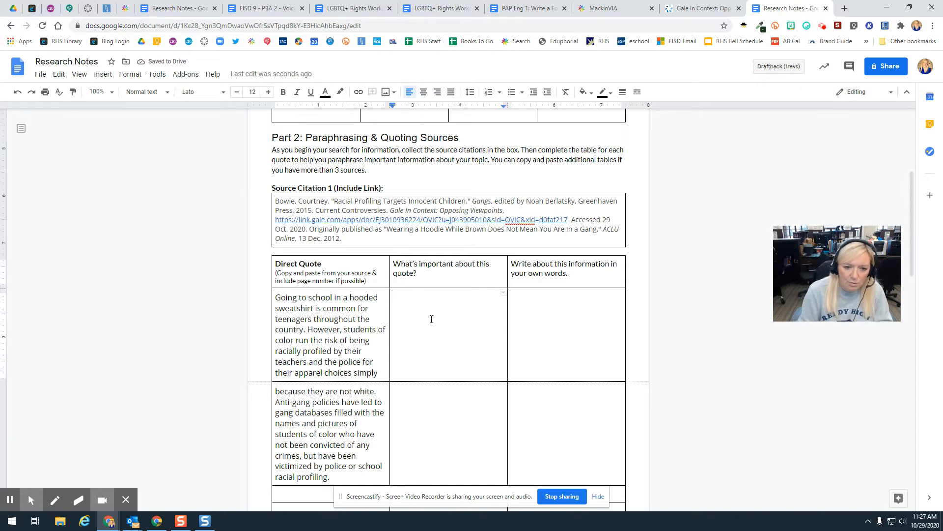
click(432, 319)
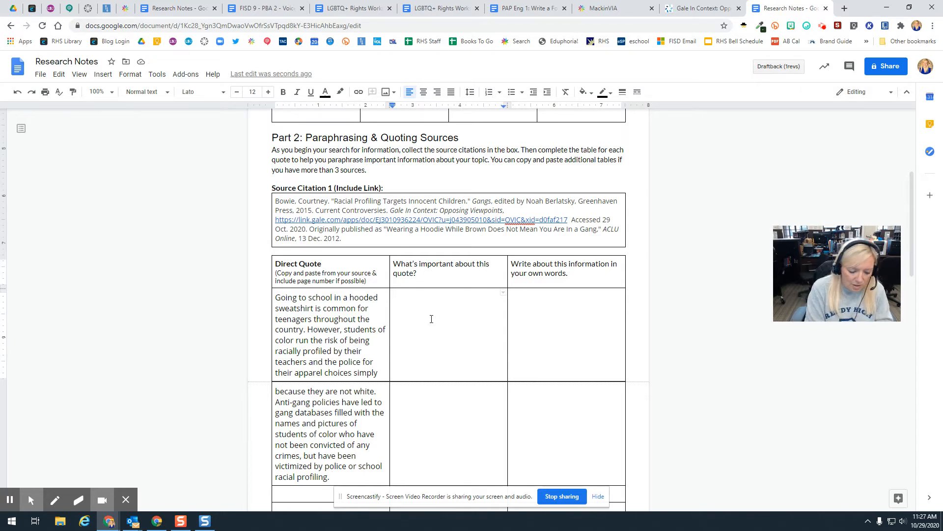
text(This )
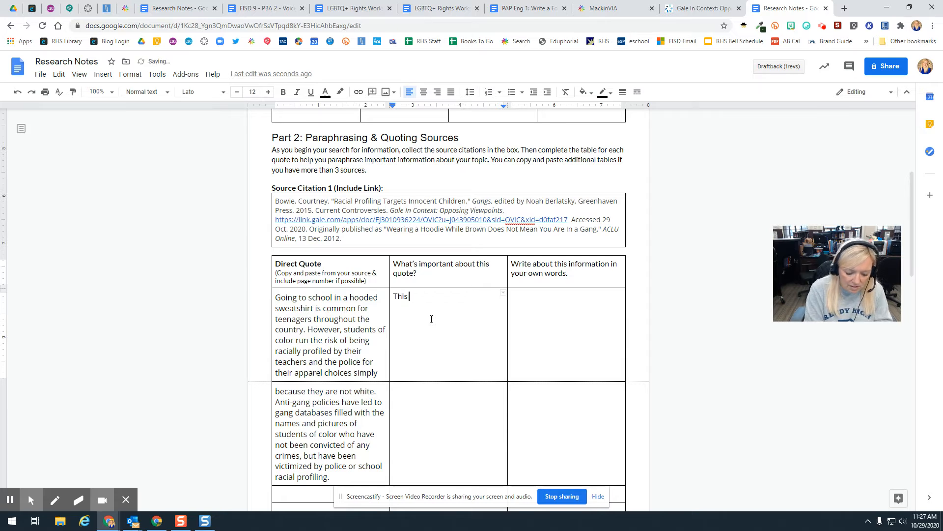
text(talks a)
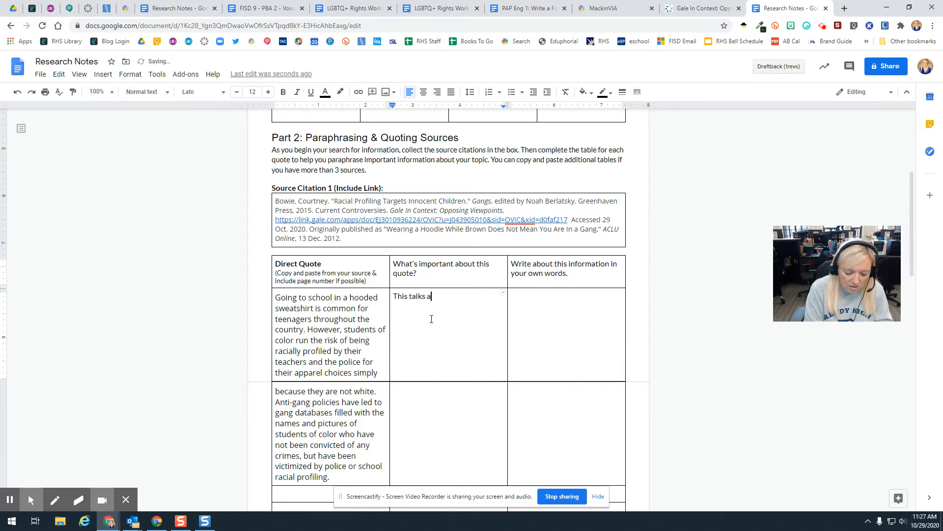
text(bout hooded s)
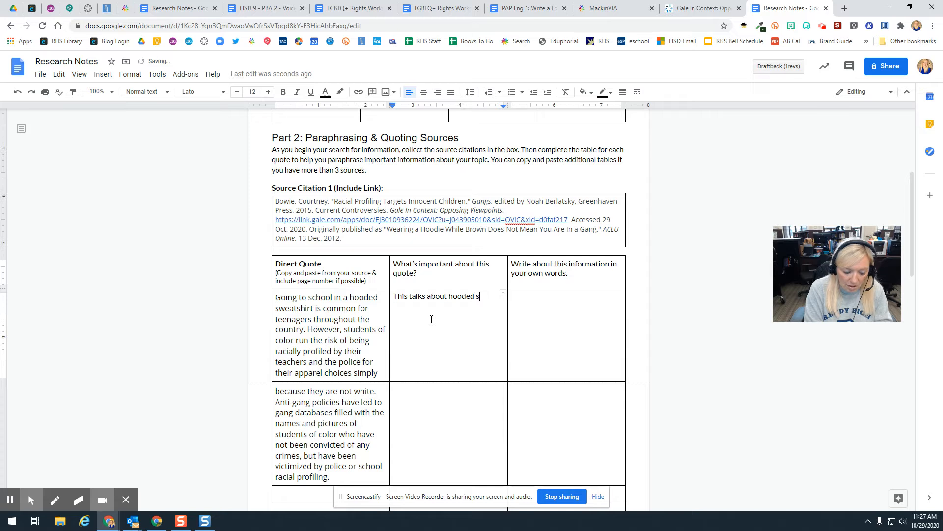
text(weatqhir)
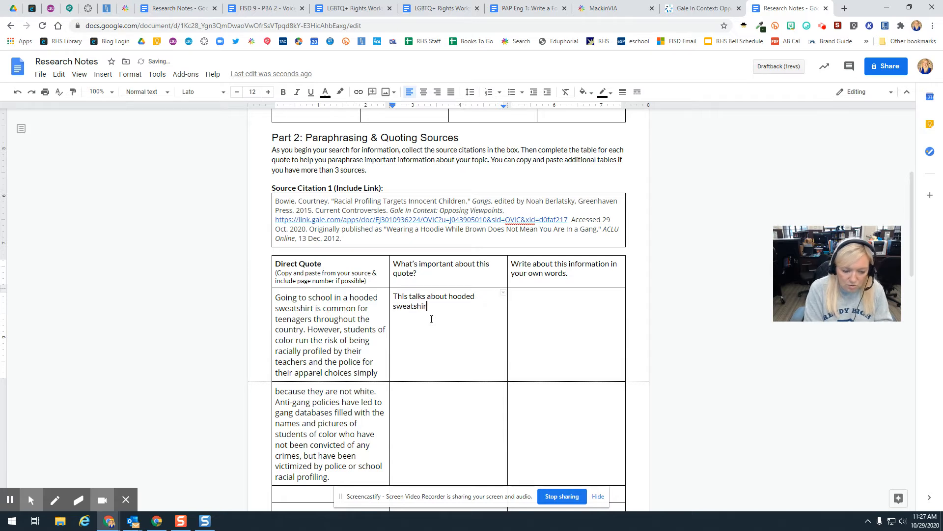
text(ts be)
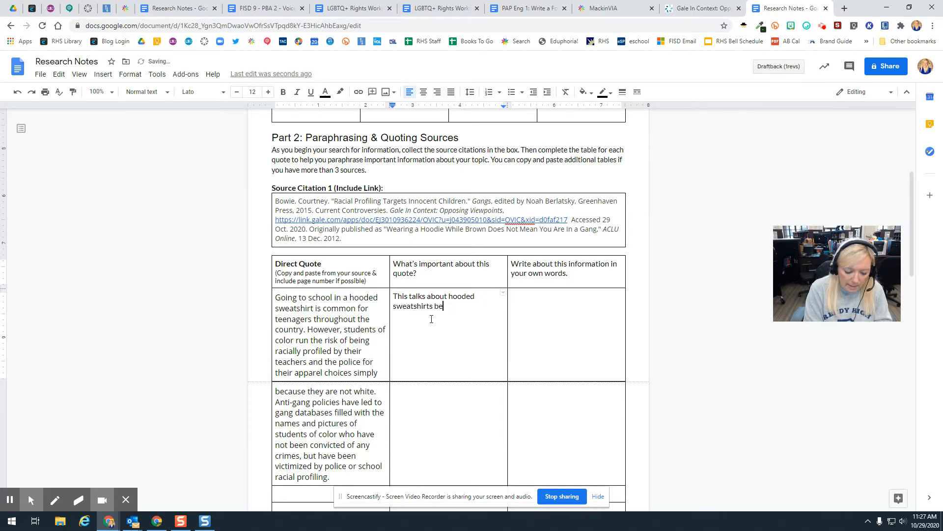
text(ing a tool )
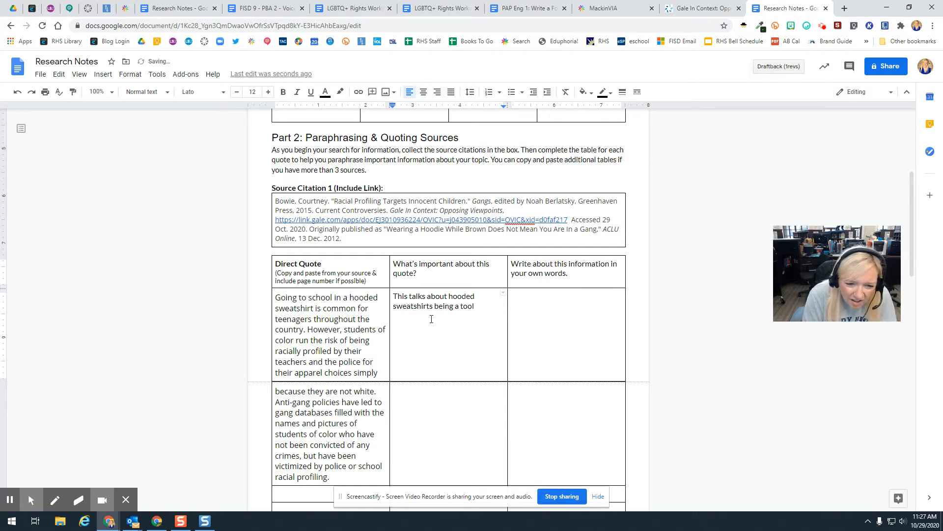
text(police )
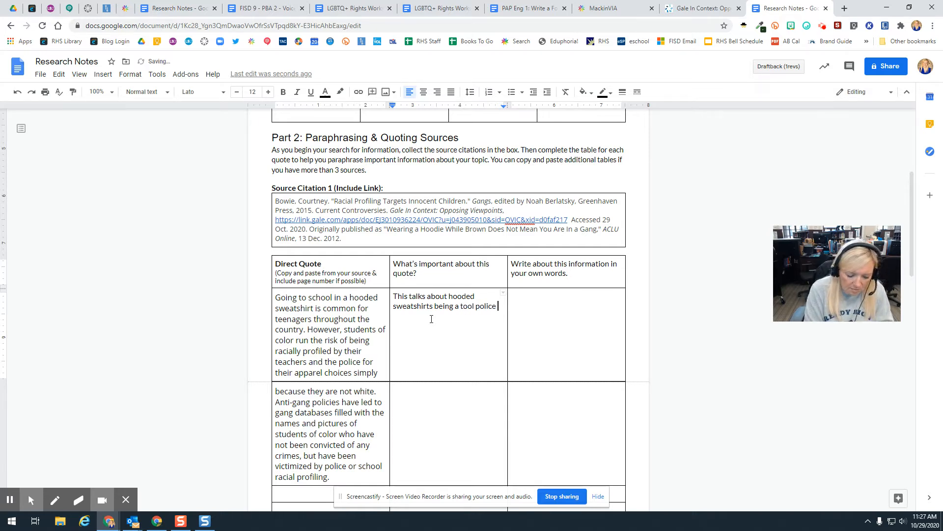
text(use to tat)
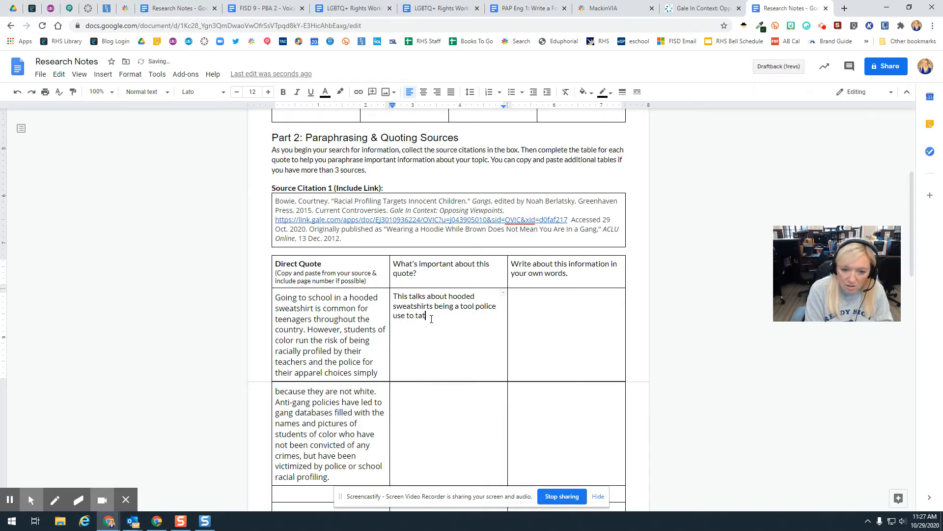
key(BackSpace)
key(BackSpace)
text(arg)
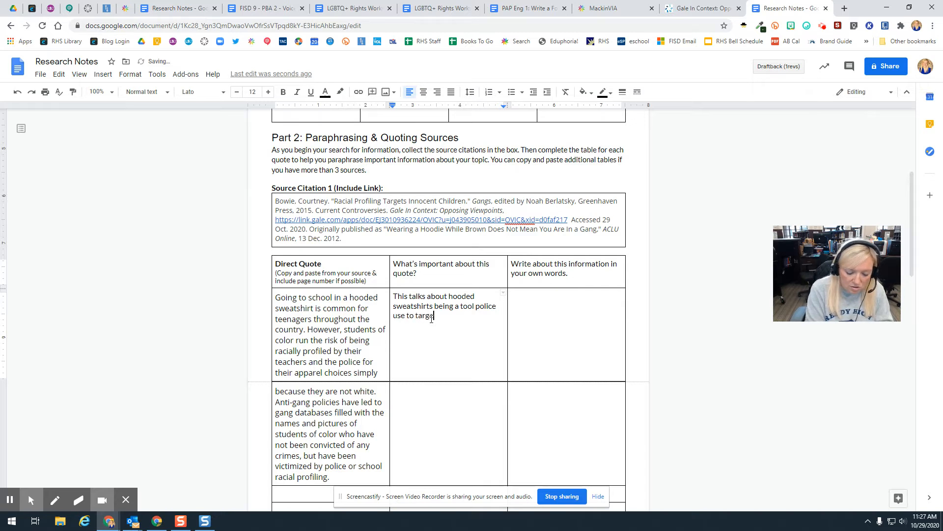
text(et people)
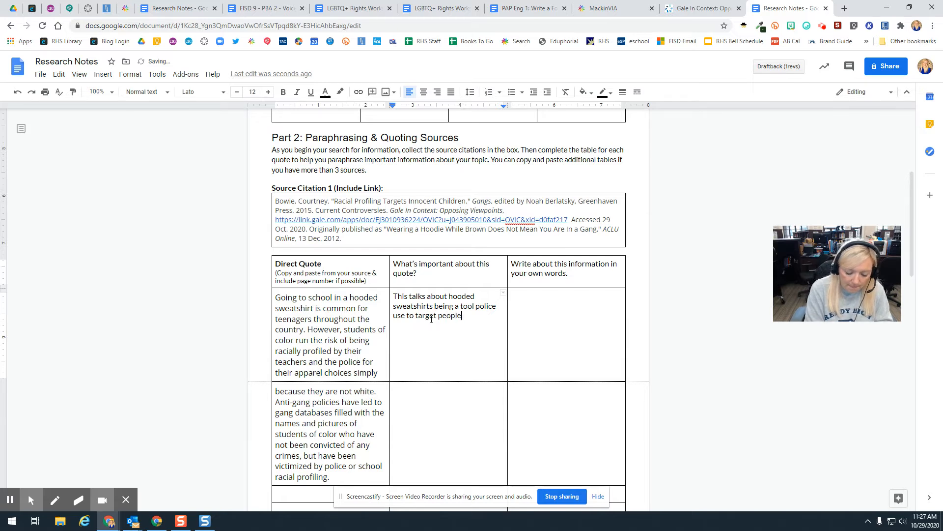
End that sentence with a period and add "In school hoods are also used to target students as trouble makers.".
text(. In sch)
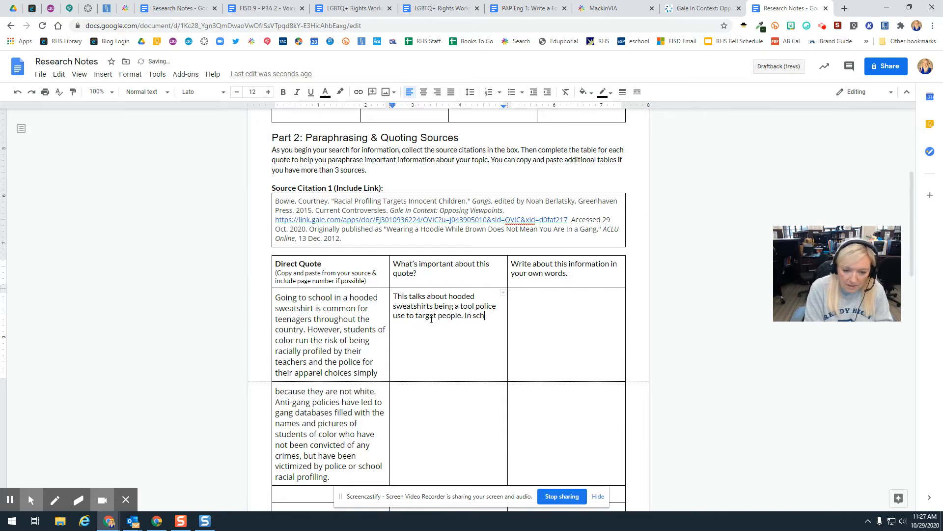
text(ool these)
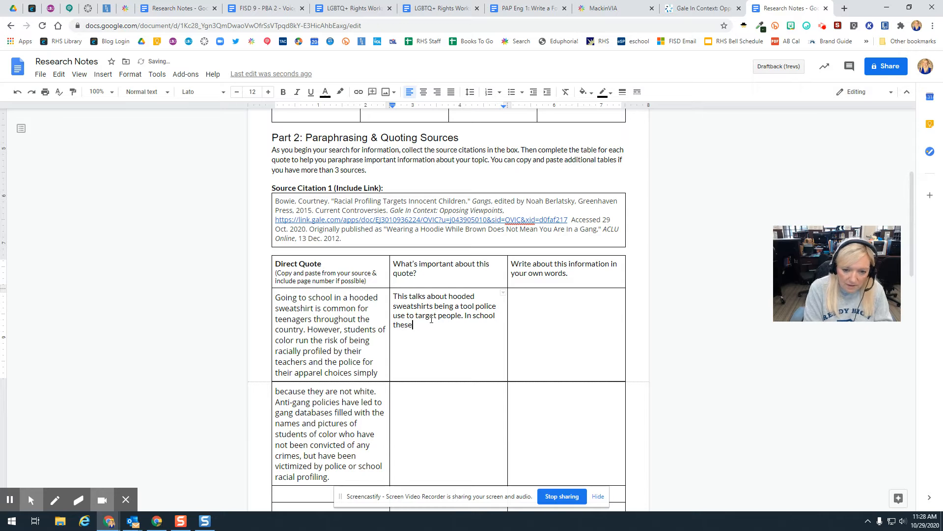
key(BackSpace)
key(BackSpace)
key(BackSpace)
key(BackSpace)
key(BackSpace)
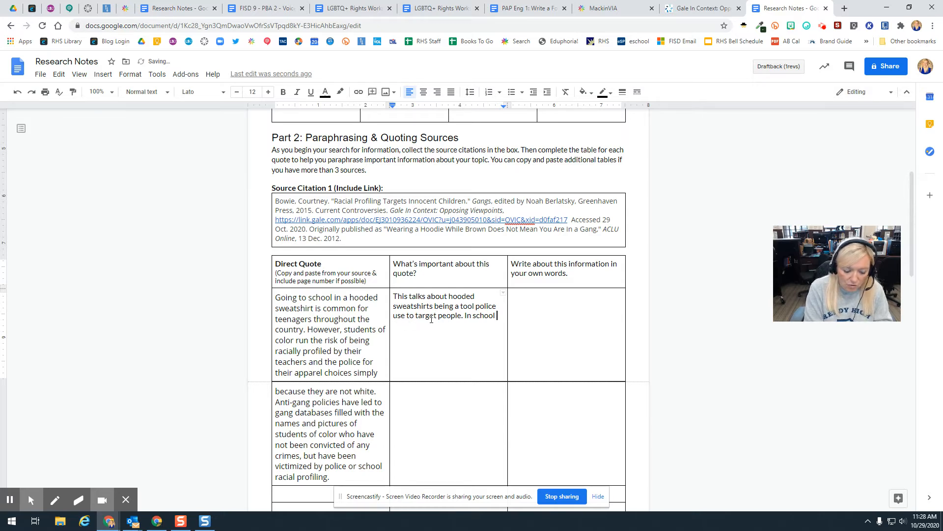
text(hoods are also )
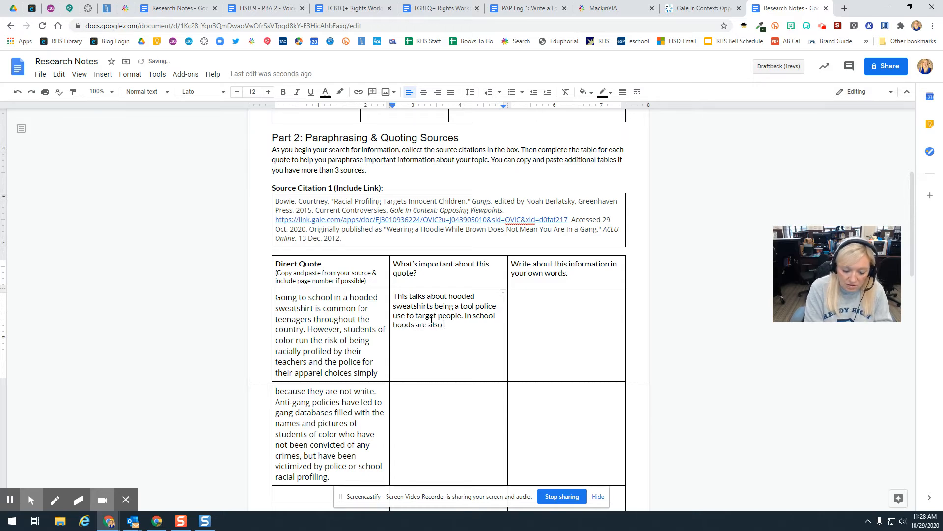
text(used to tar)
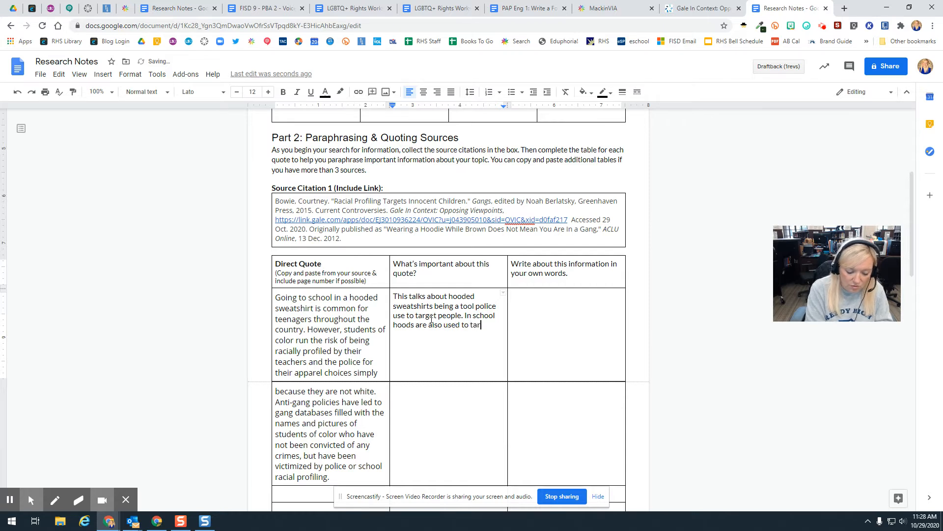
text(get student)
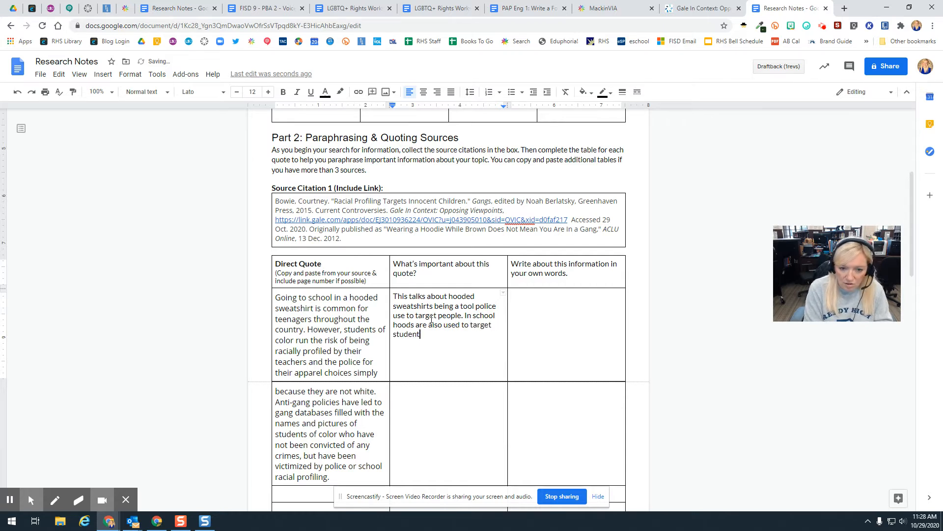
text(s as trou)
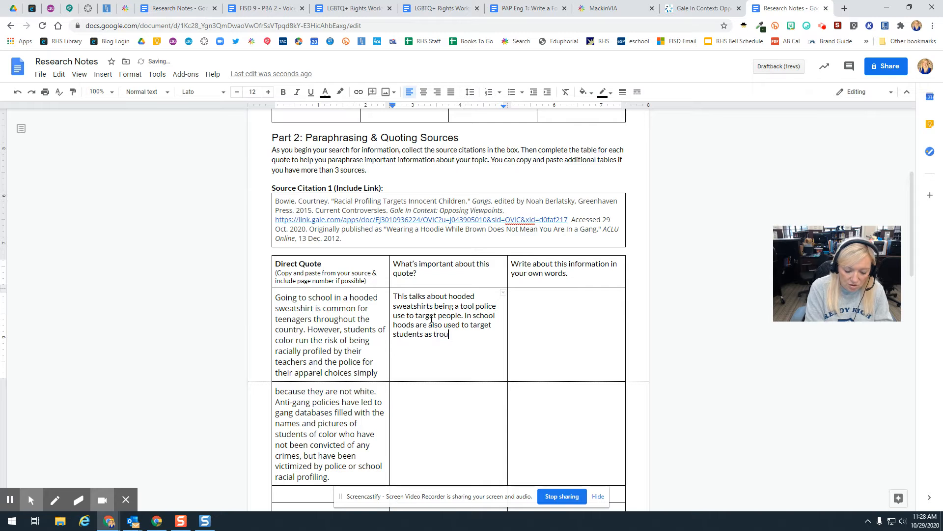
text(bem)
key(BackSpace)
key(BackSpace)
text(le)
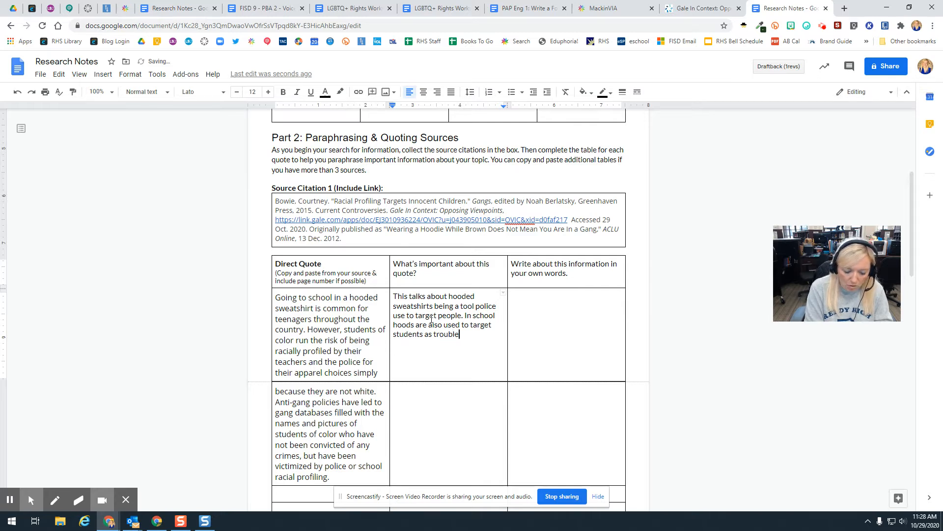
text( makers.)
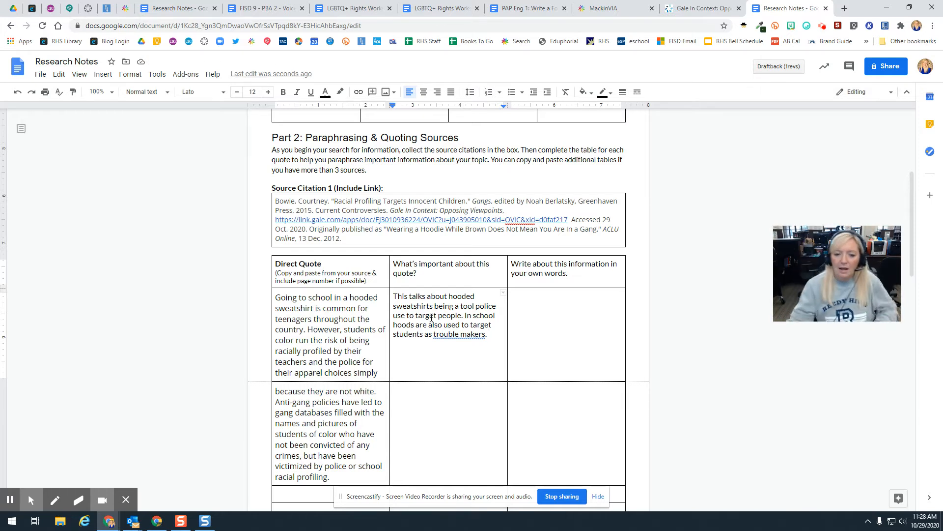
Accept the suggested spelling "troublemakers" in the first quote's importance cell.
click(457, 335)
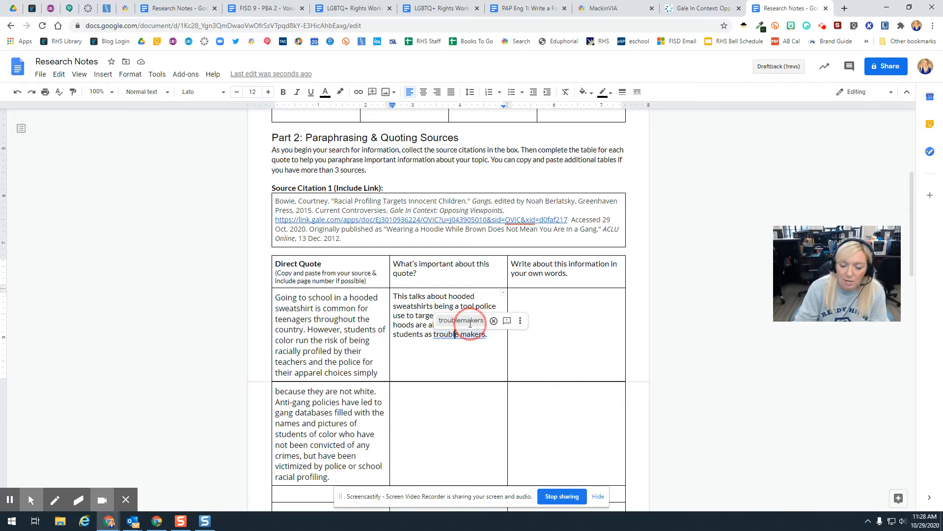
click(460, 320)
text(.)
Copy the first quote's importance text into the adjacent cell for writing the information in your own words.
click(536, 308)
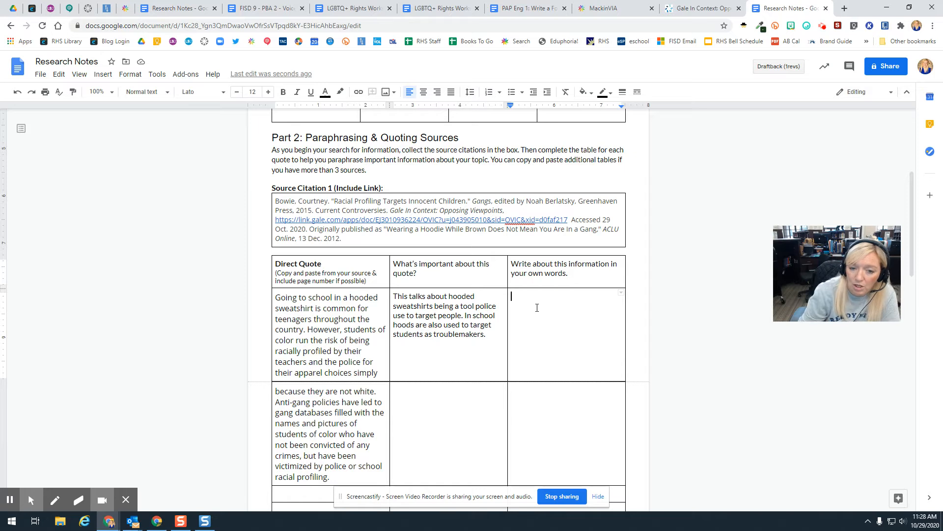
drag(393, 296, 485, 336)
key(ctrl+c)
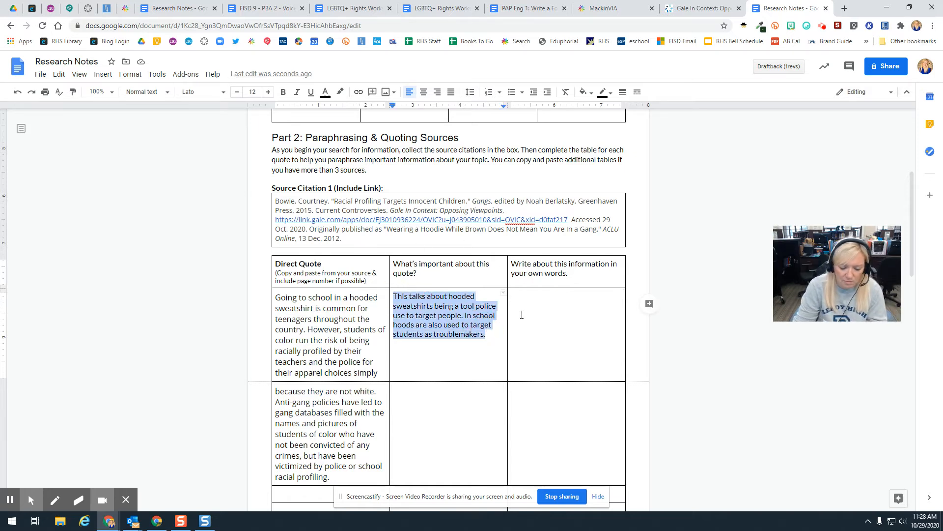
click(542, 316)
key(ctrl+v)
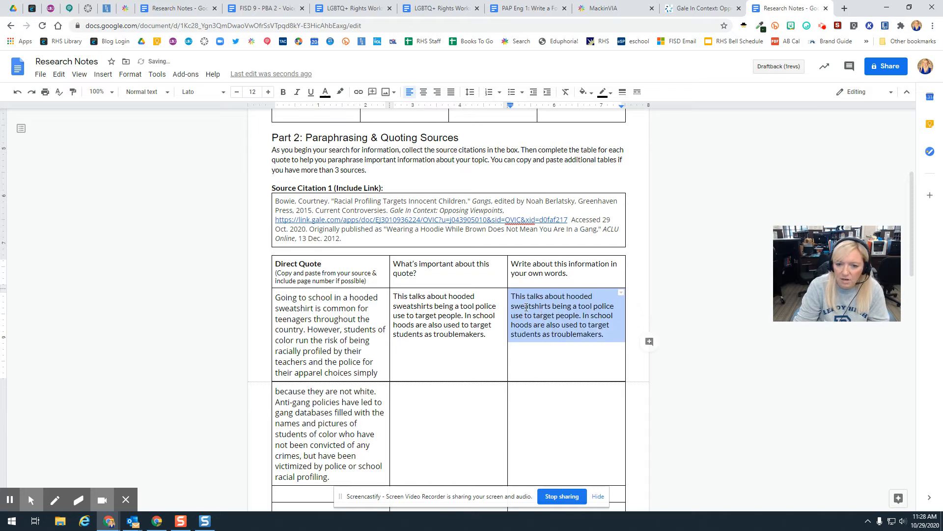
Reword the start of the paraphrase, replacing "This talks about hooded sweatshirts being a tool" with "Hooded sweatshirts are used by".
drag(565, 296, 511, 296)
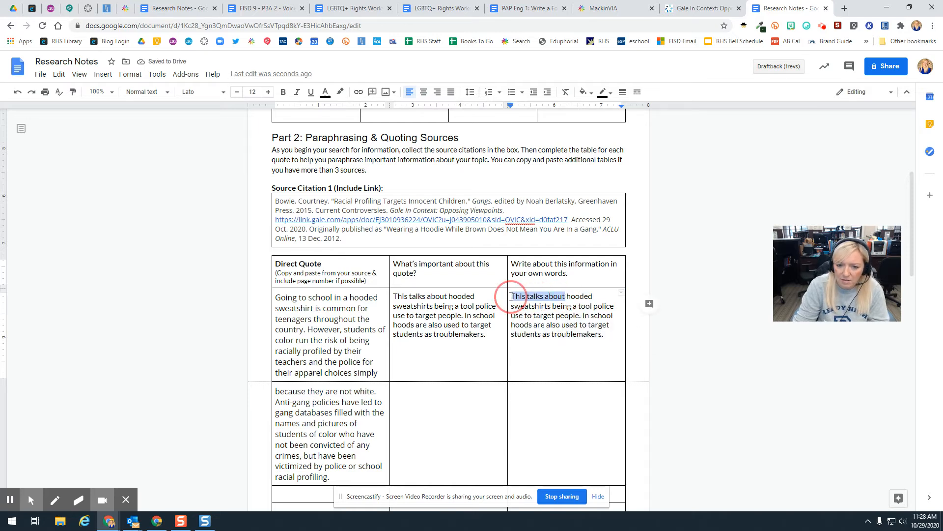
key(BackSpace)
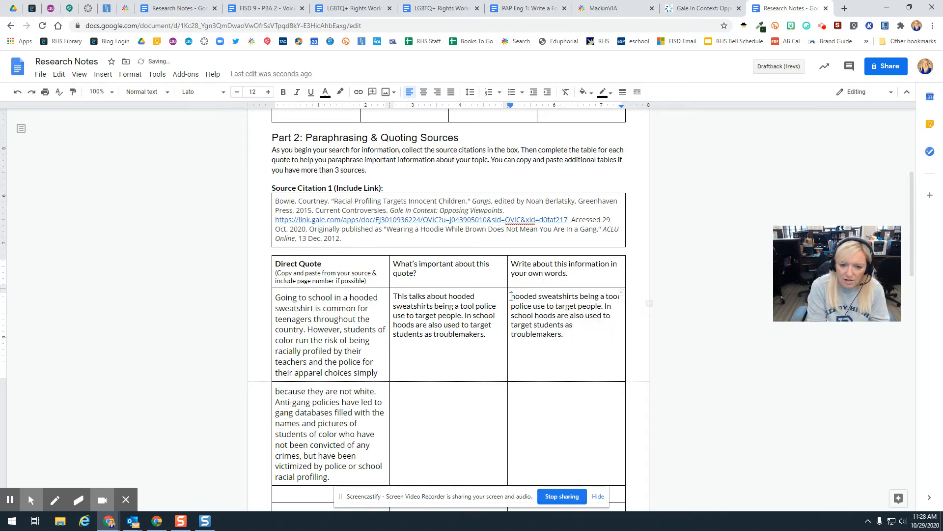
key(Delete)
text(H)
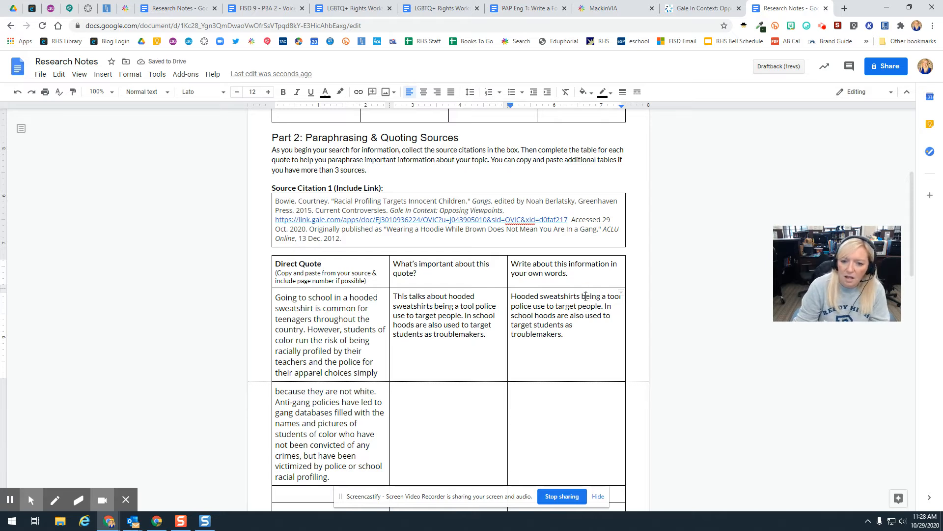
drag(584, 296, 620, 298)
key(BackSpace)
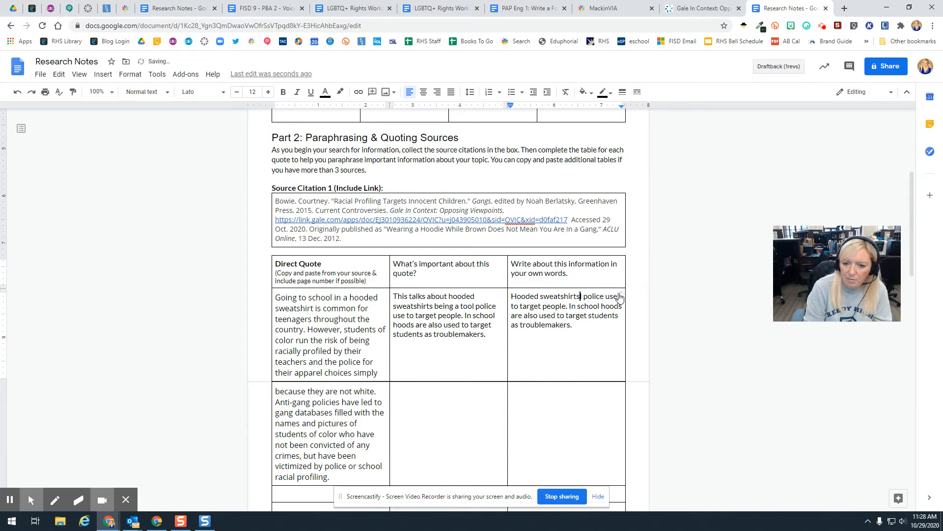
text(are use)
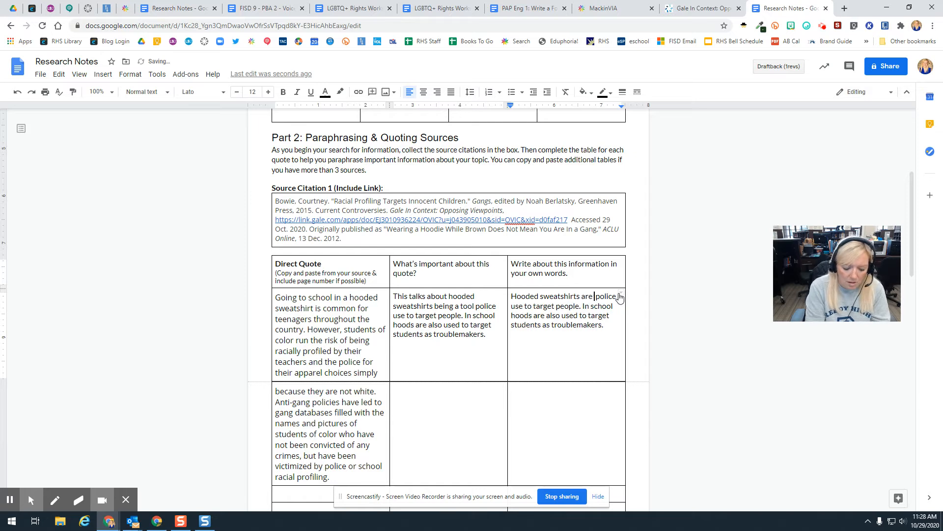
text(d by)
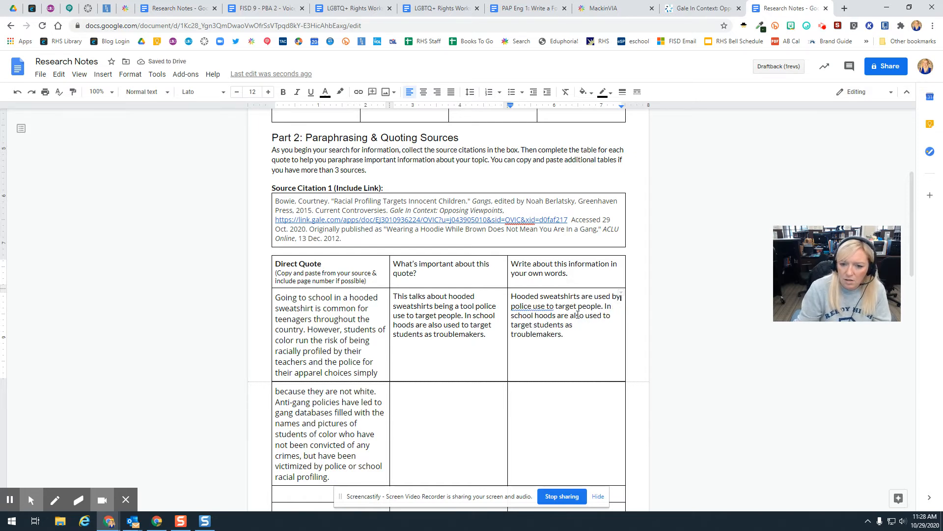
Extend the paraphrase's first sentence after "people" with "they suspect of wrong doing.".
click(608, 303)
text(they suspe)
text(ct of wrong )
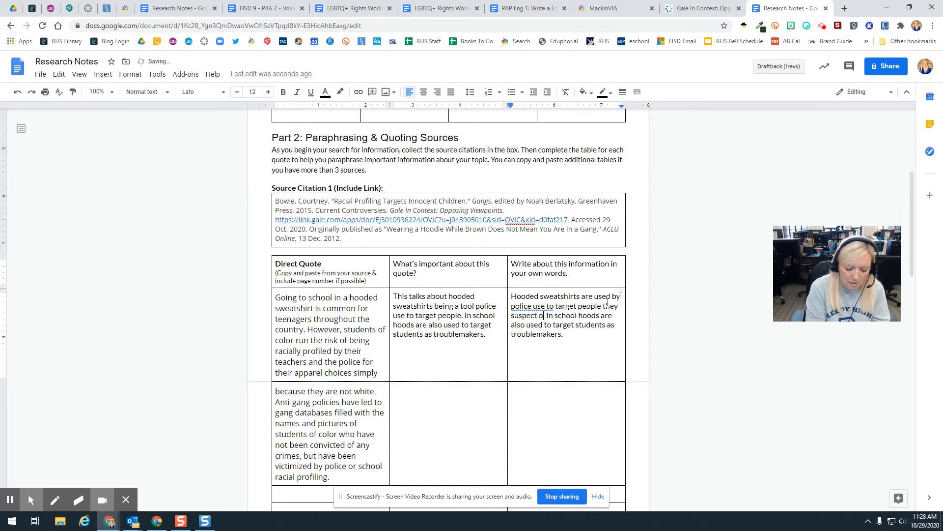
text(doing)
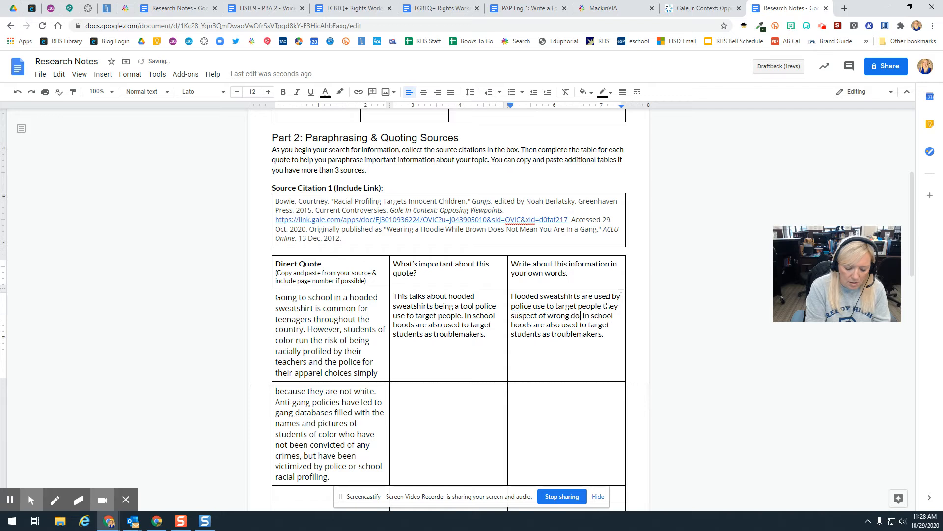
text(.)
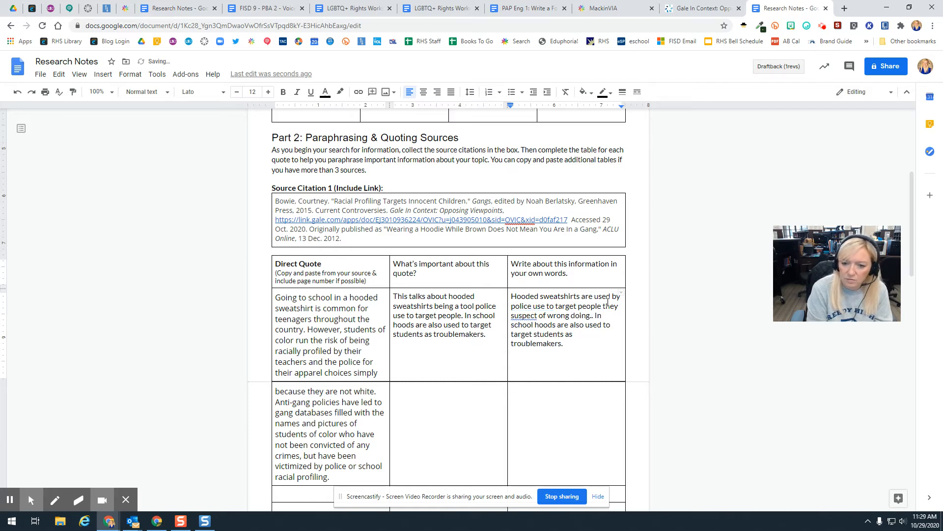
Change "hoods" to "hooded sweatshirts" in the paraphrase's second sentence.
click(560, 325)
key(BackSpace)
text(ed)
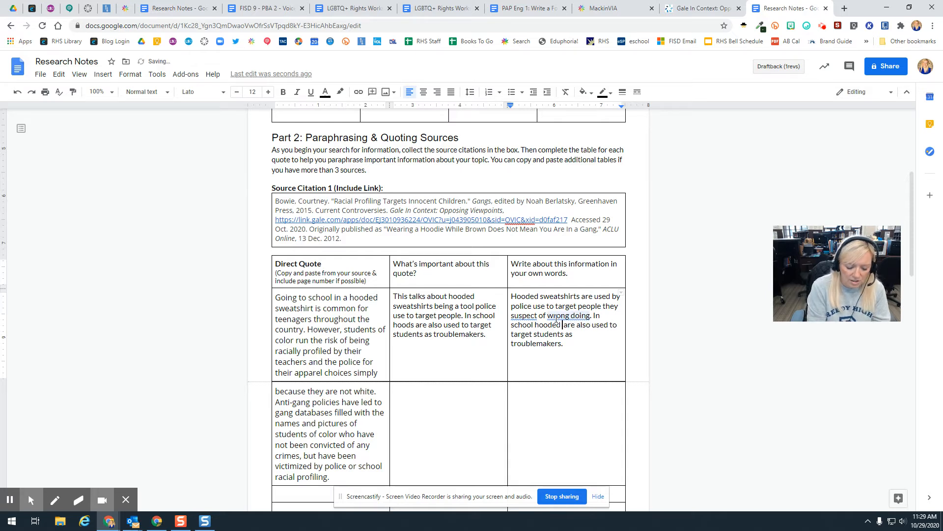
text( sweatshirt )
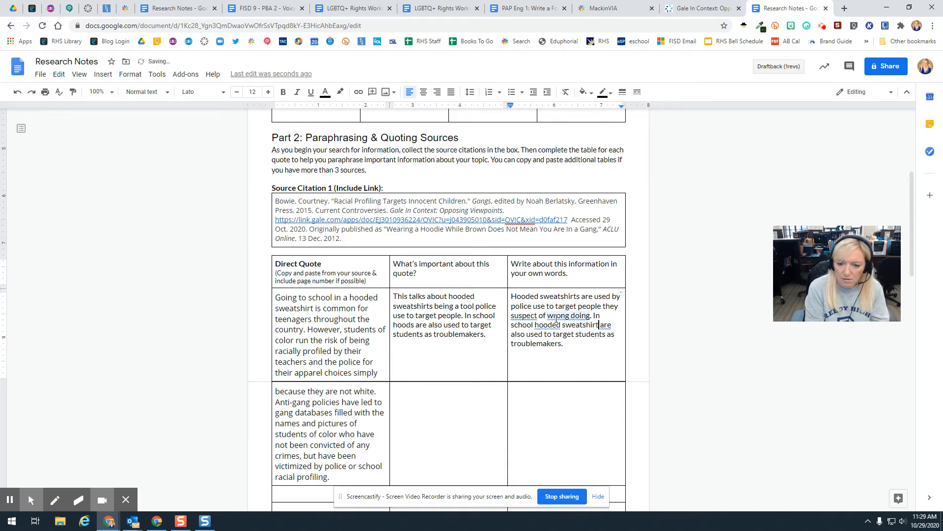
text(s)
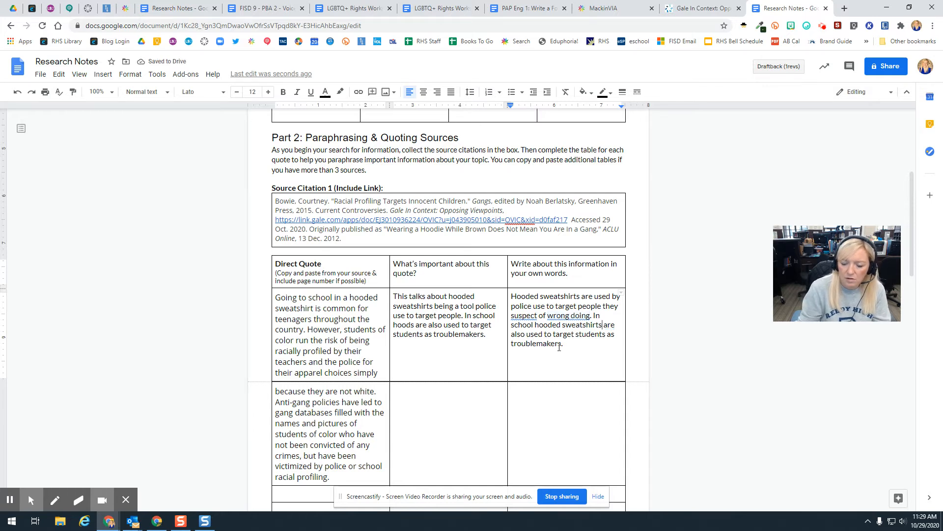
Accept the suggested corrections in the paraphrase so it reads "wrongdoing" and "police to target".
click(569, 345)
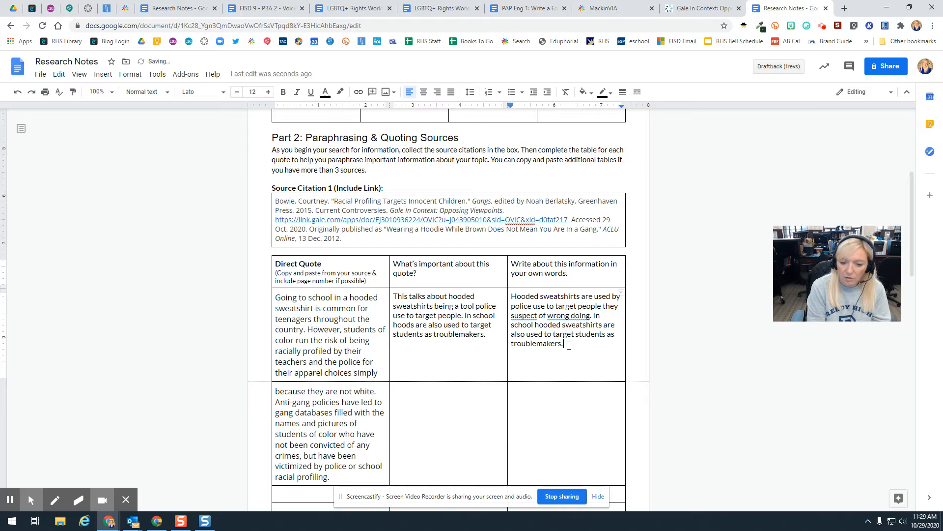
click(569, 316)
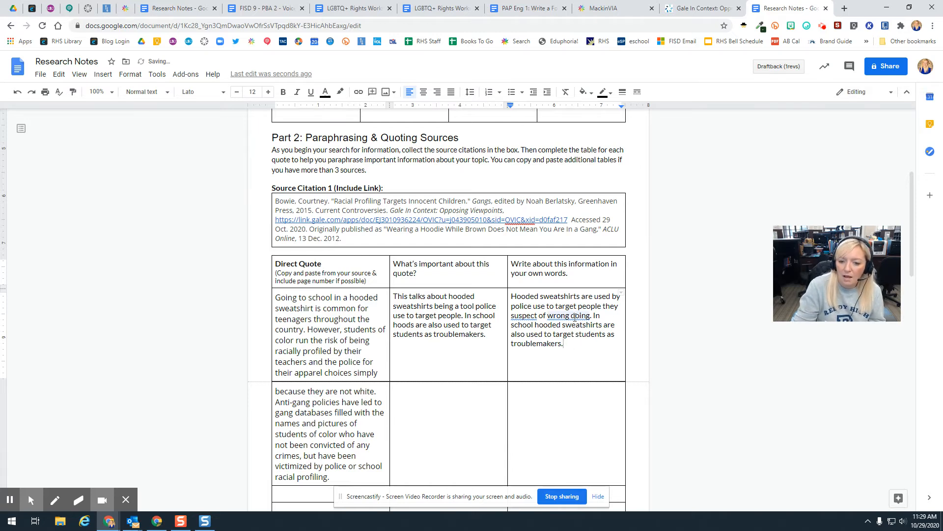
click(571, 301)
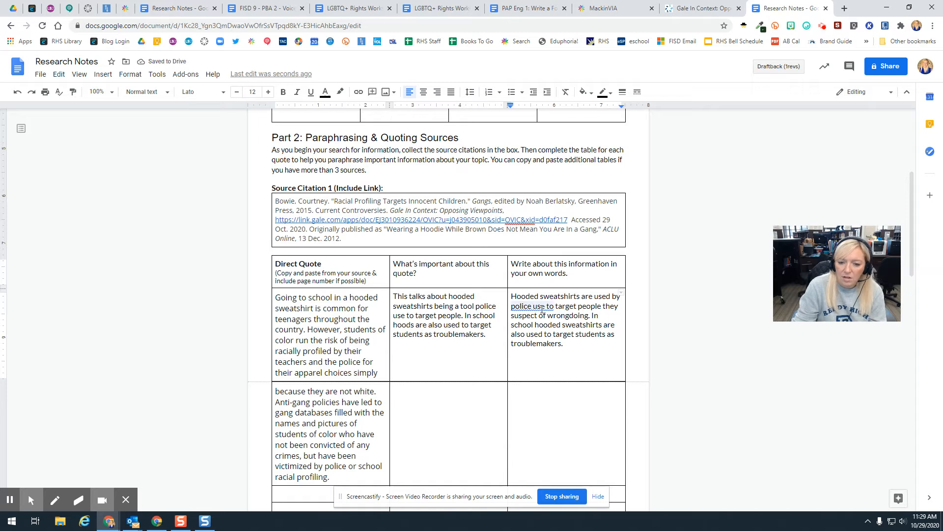
click(536, 306)
click(531, 291)
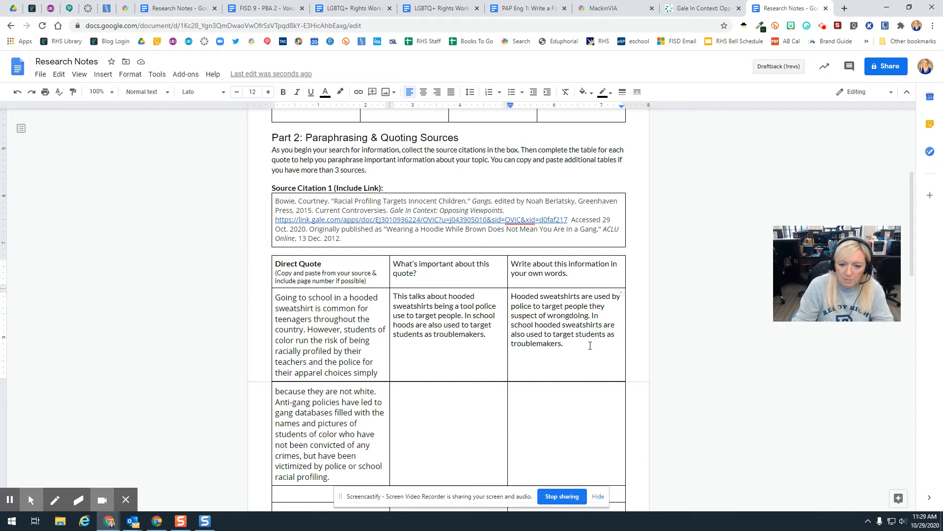
Add "Students of color become prime targets in schools if they wear hooded sweatshirt." to the end of the paraphrase.
text(Studen)
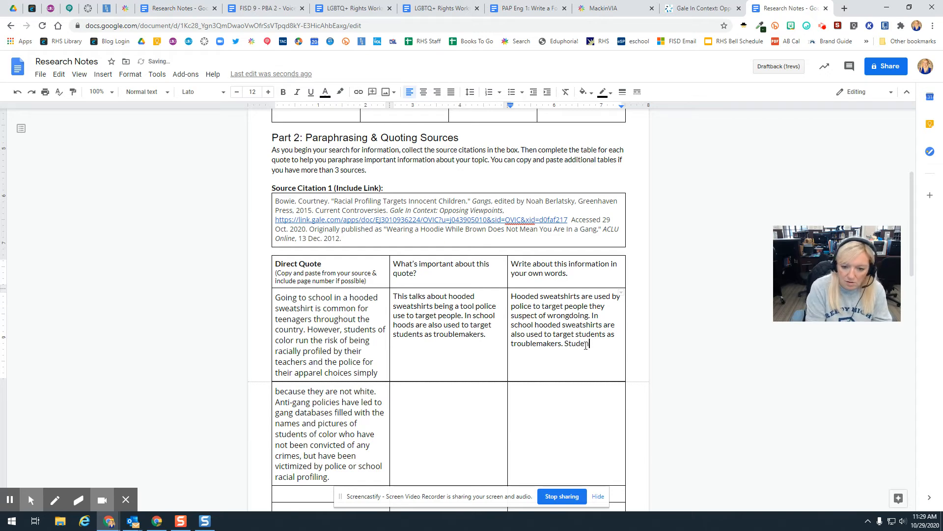
text(ts of color)
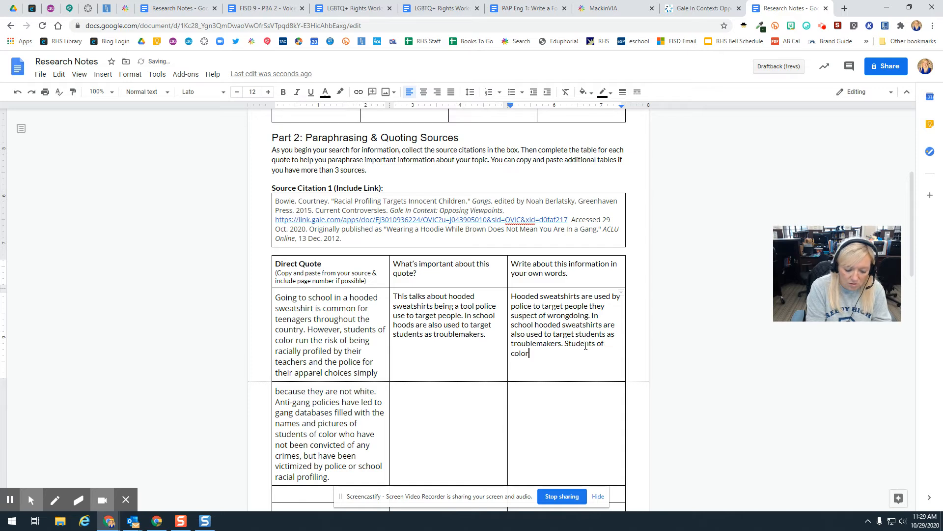
text( become p)
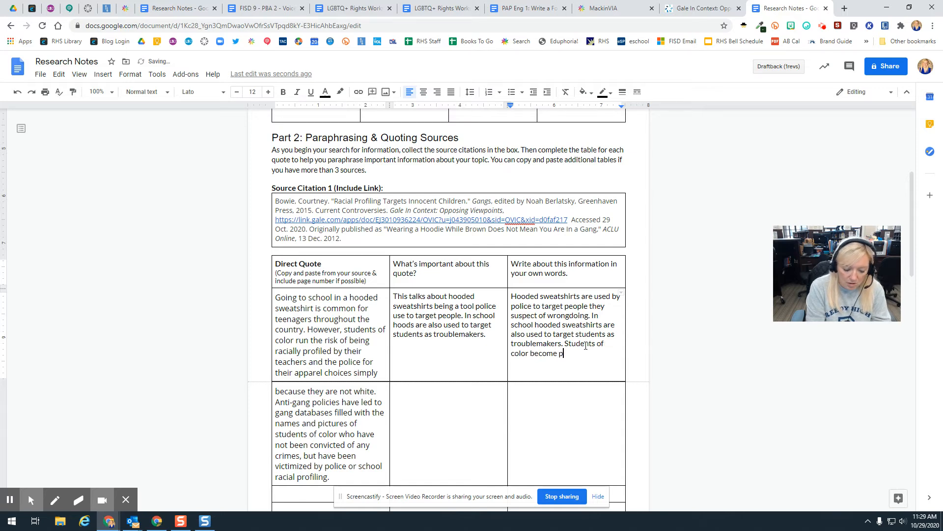
text(rime tar)
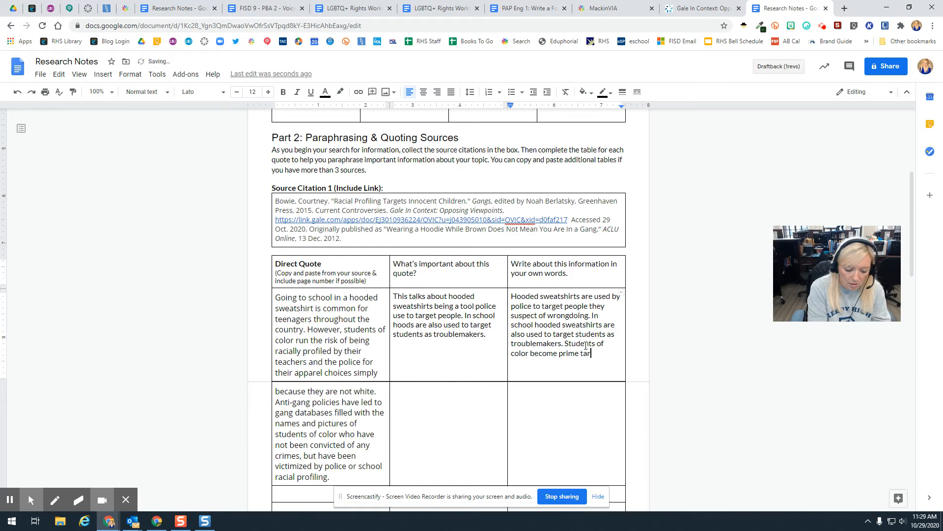
text(gets )
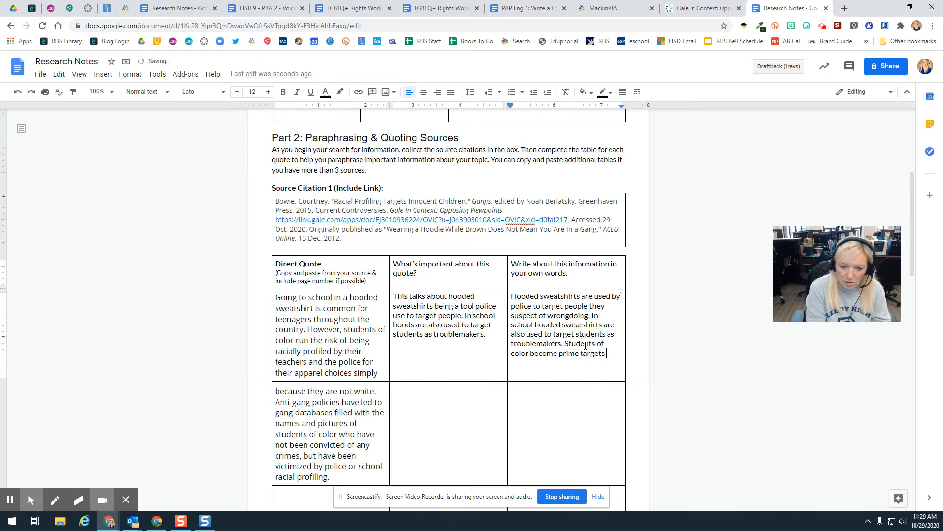
text(in scho)
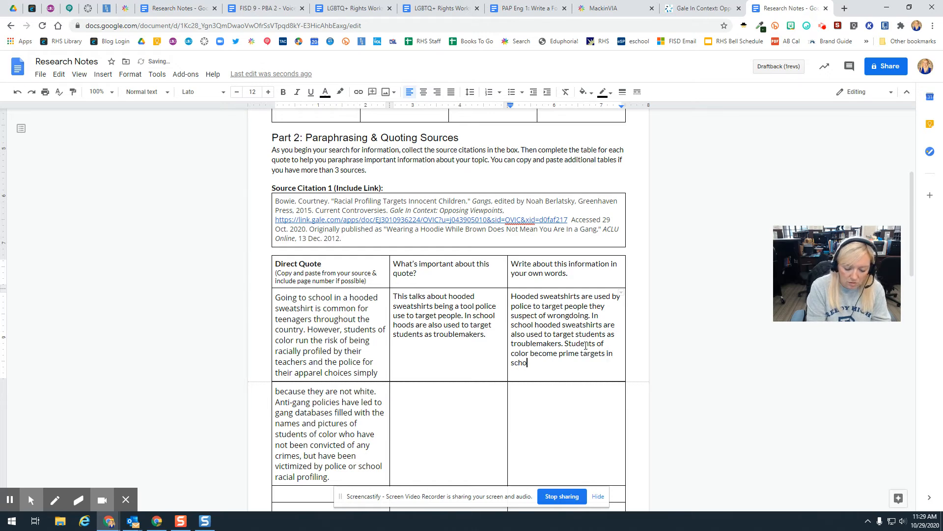
text(ols if they )
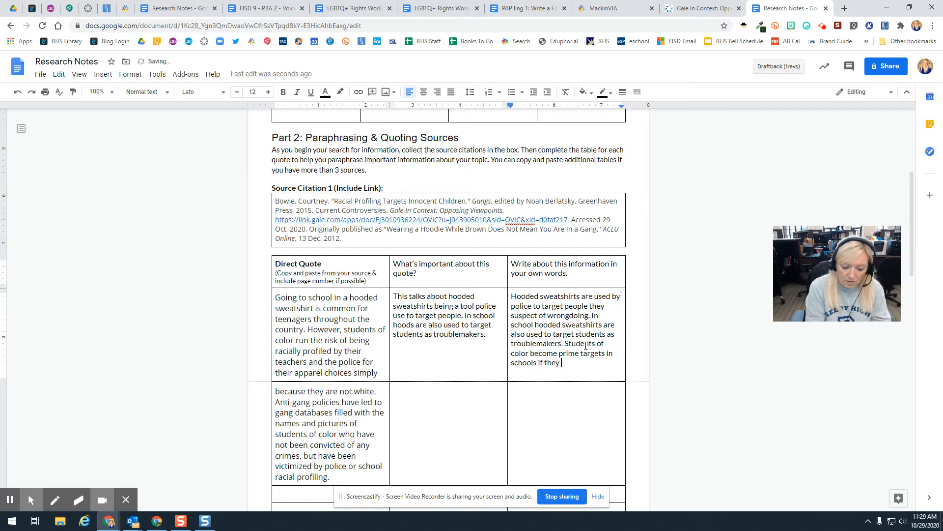
text(wear ho)
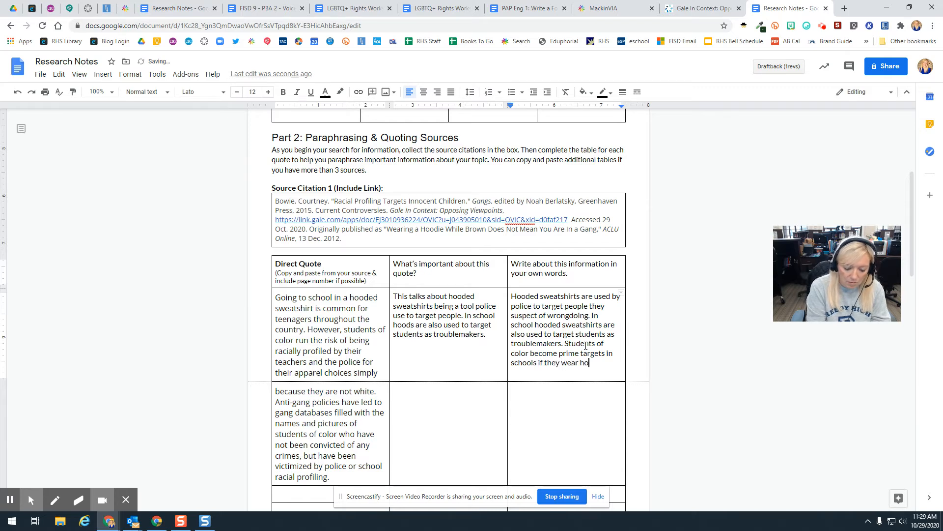
text(oded swae)
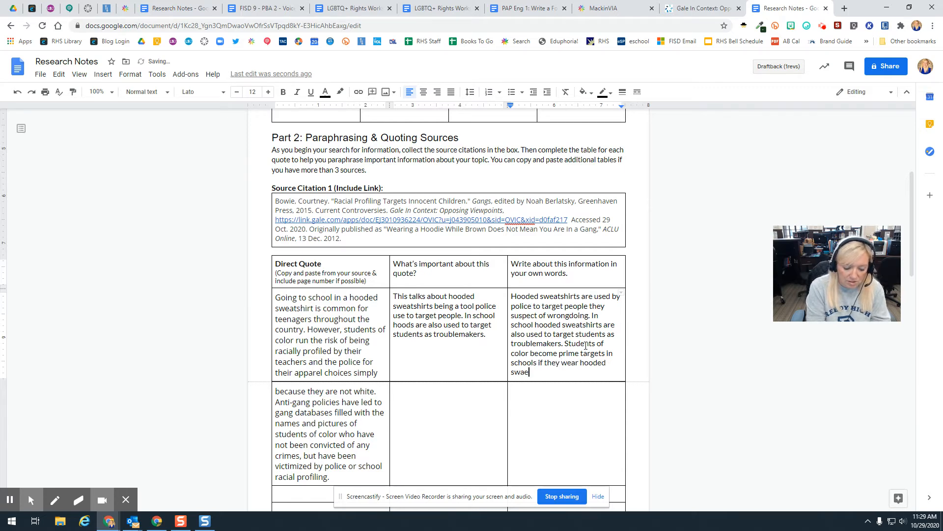
key(BackSpace)
key(BackSpace)
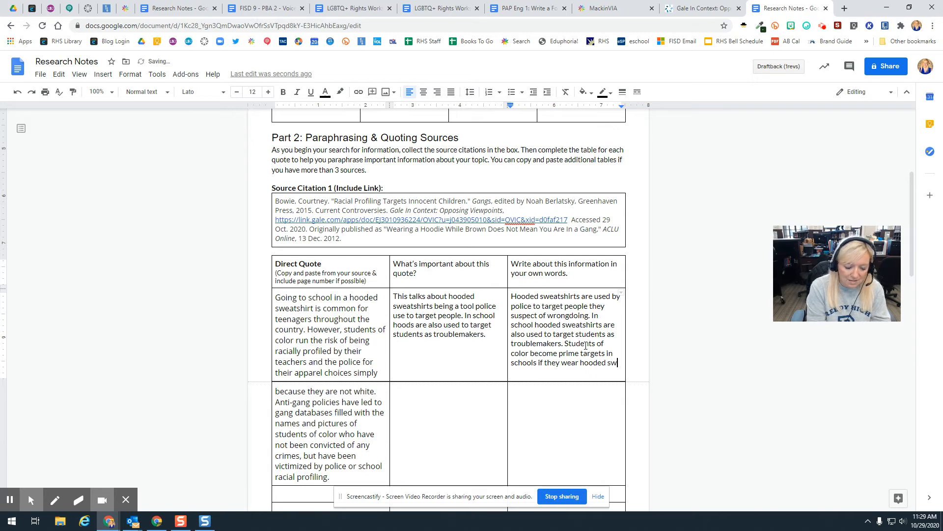
text(eatshirs)
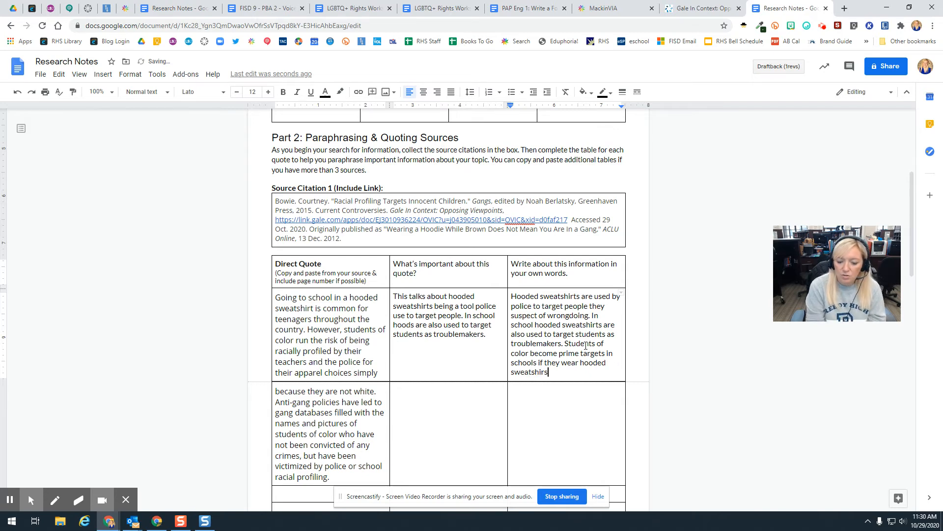
key(BackSpace)
text(\ts.)
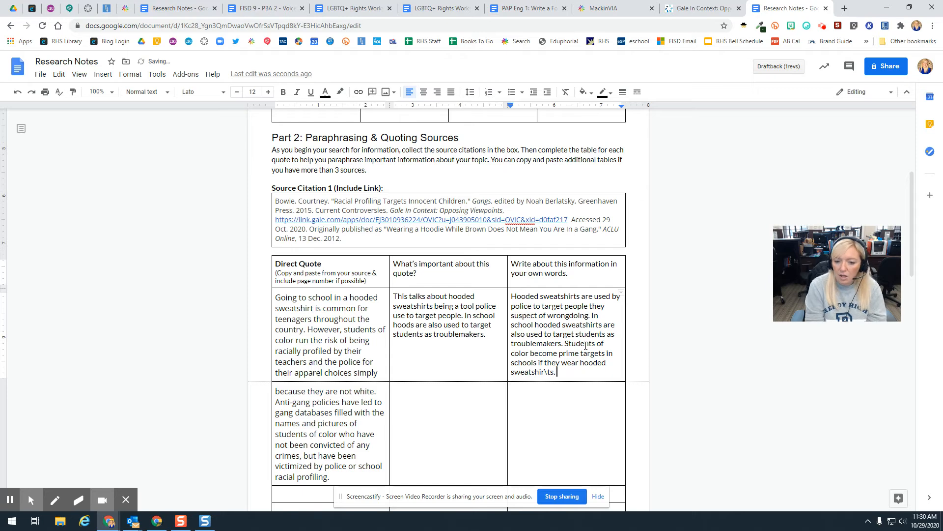
key(BackSpace)
key(BackSpace)
key(BackSpace)
key(BackSpace)
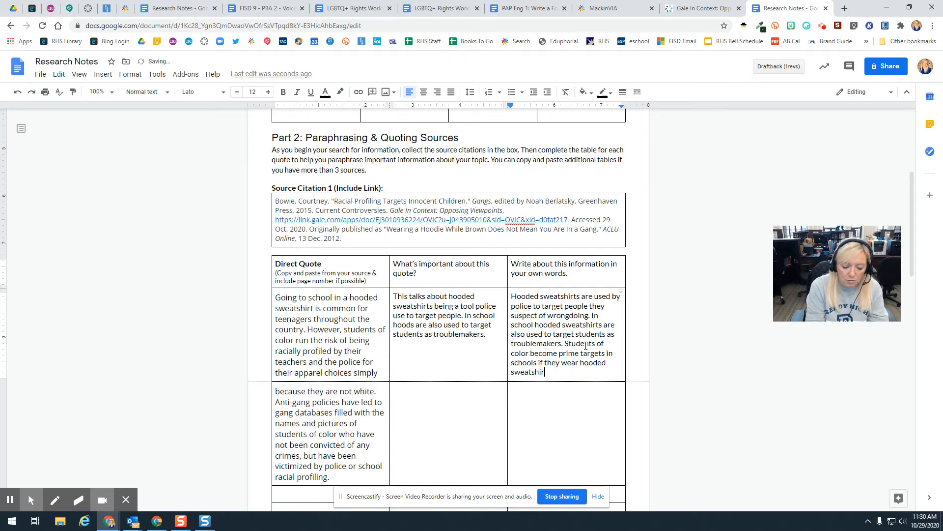
text(t.)
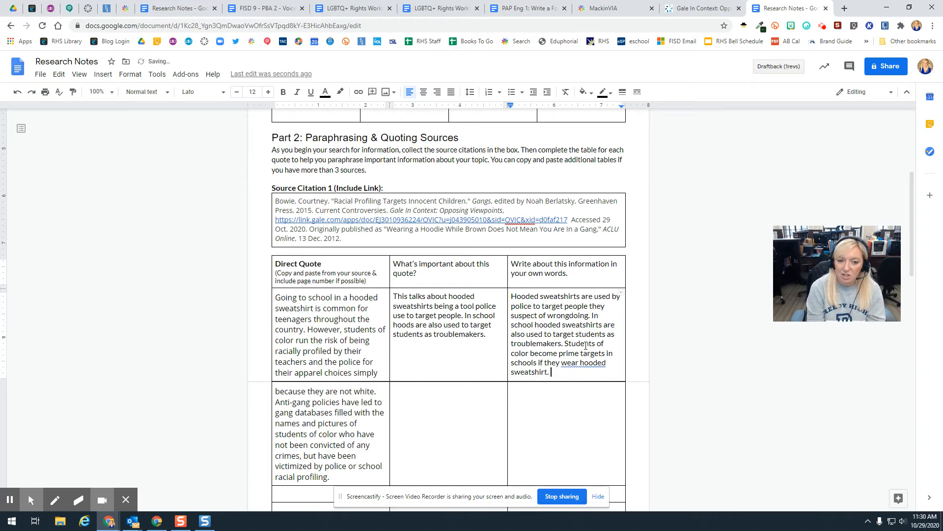